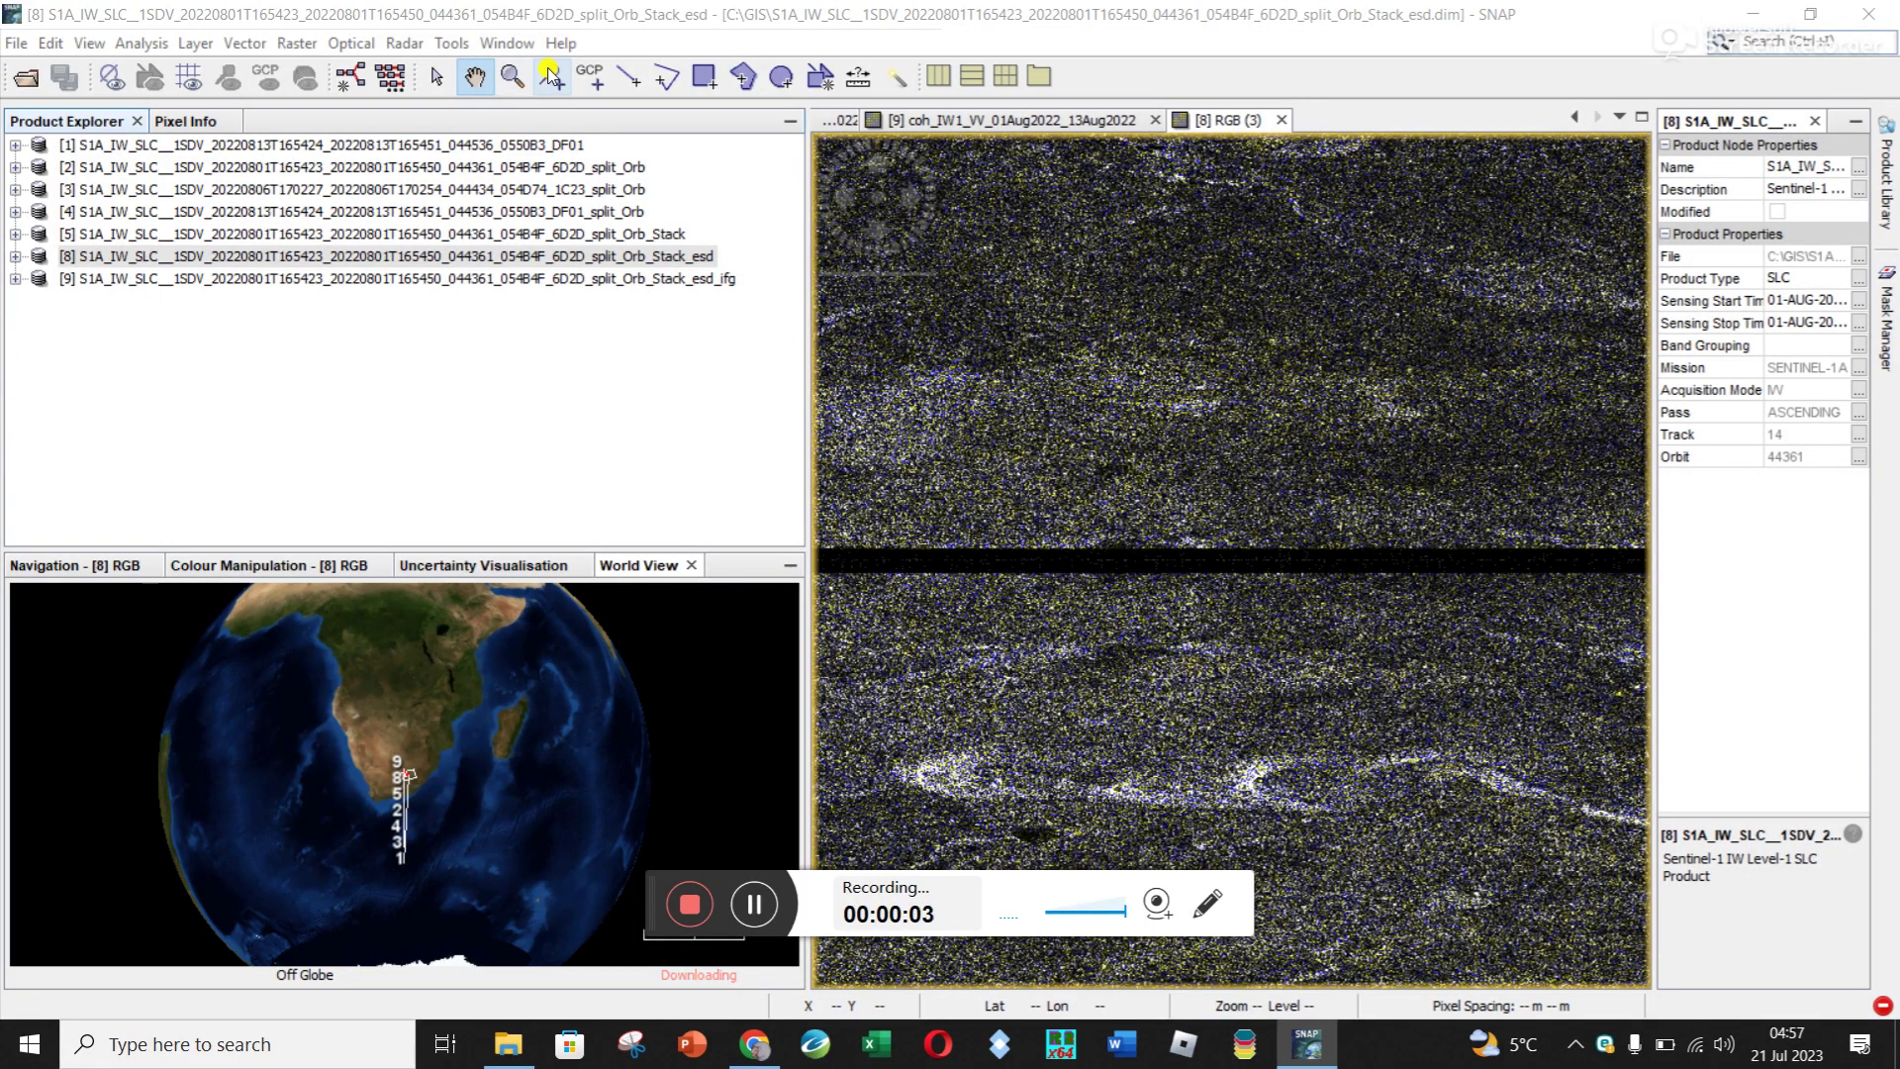
Bring the tutorial PDF forward and scroll through pages 10–11 to the Interferogram Formation instructions.
{"action": "left_click", "coordinate": [754, 1044]}
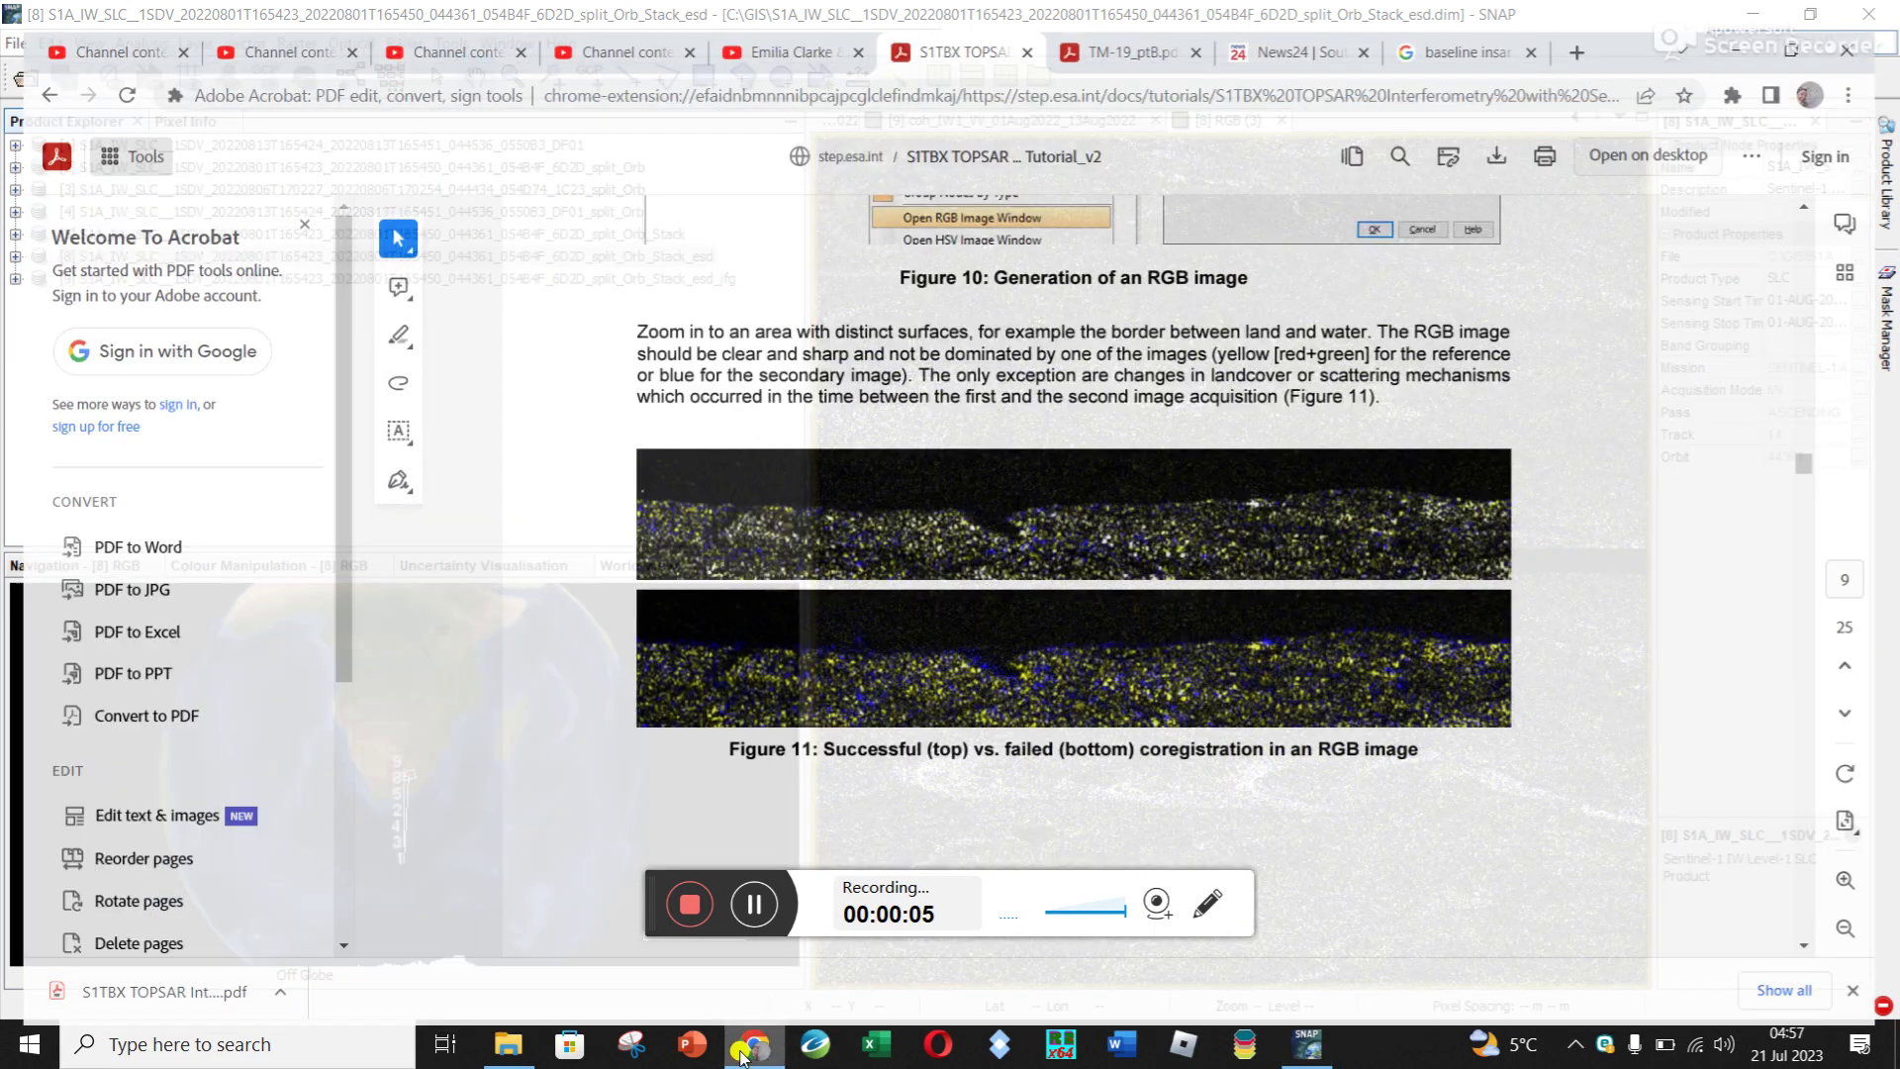
{"action": "scroll", "coordinate": [964, 606], "scroll_direction": "down", "scroll_amount": 15}
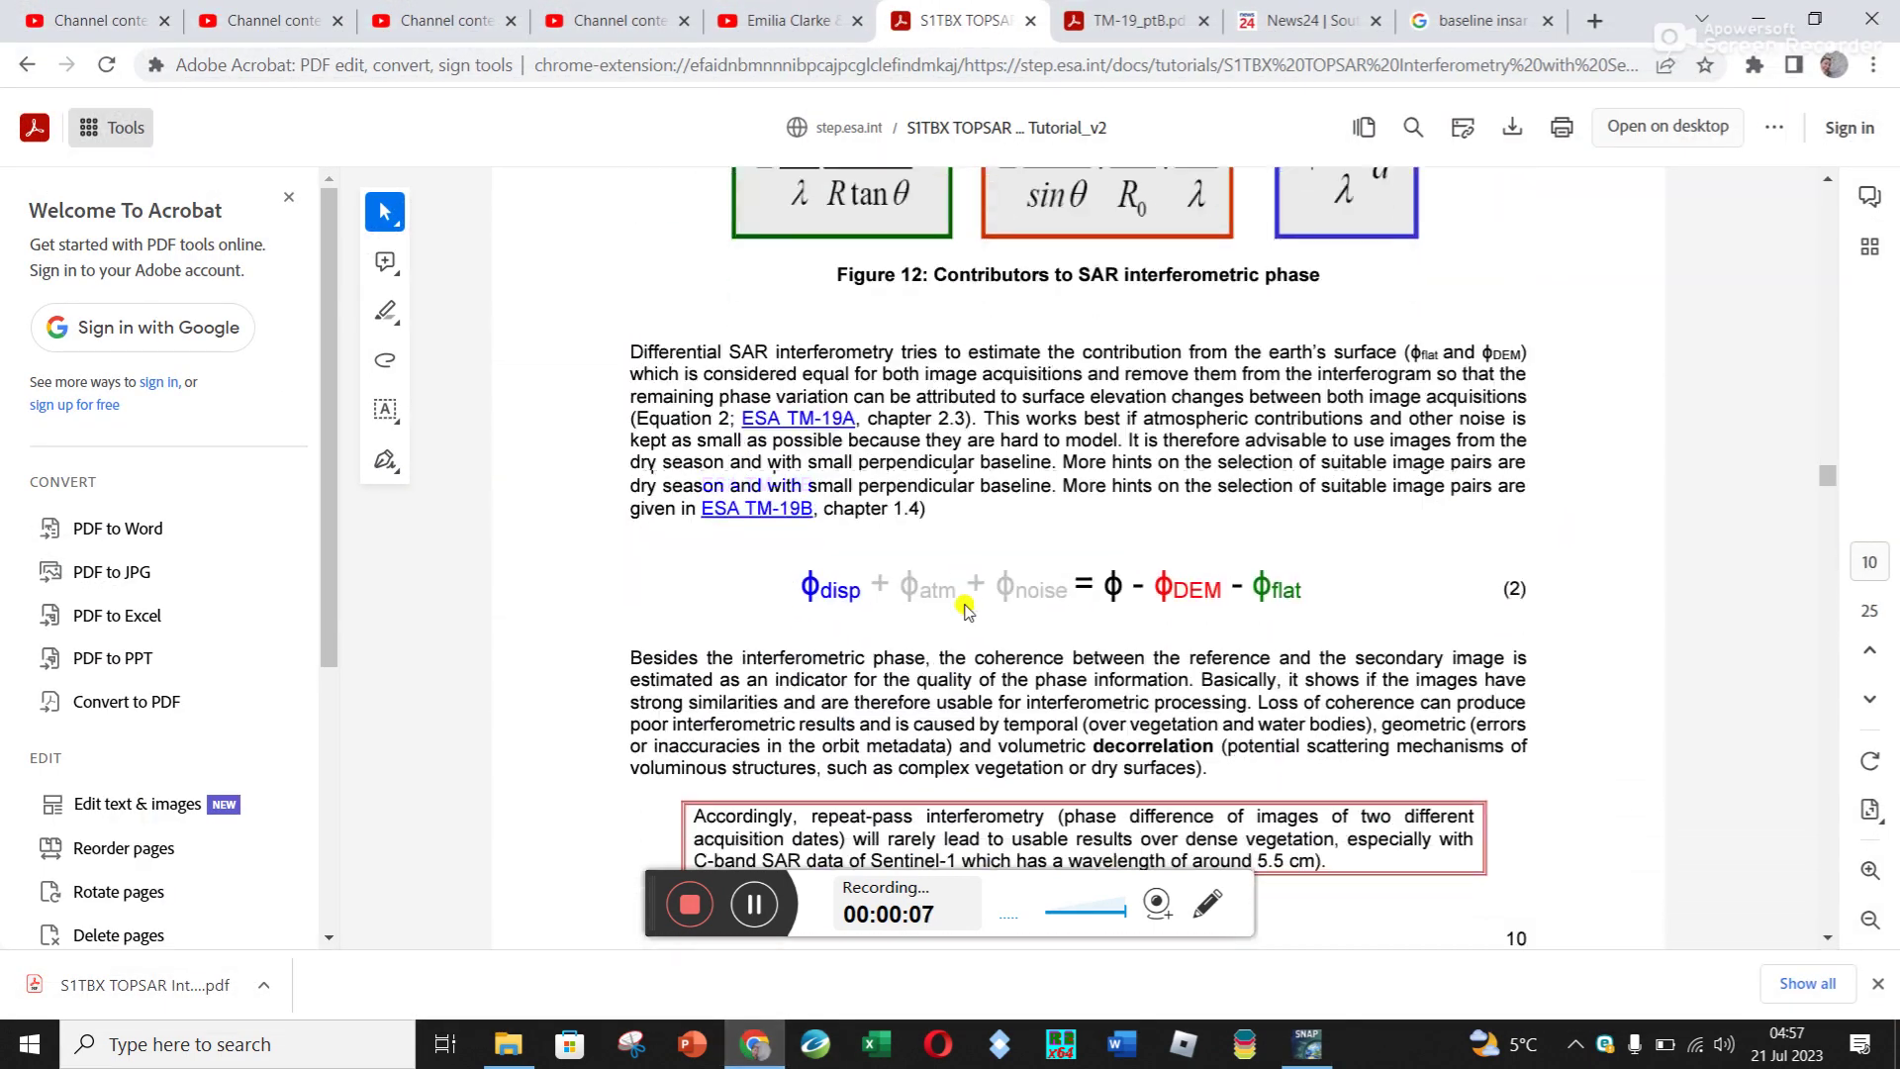
{"action": "scroll", "coordinate": [965, 605], "scroll_direction": "up", "scroll_amount": 4}
{"action": "scroll", "coordinate": [964, 606], "scroll_direction": "up", "scroll_amount": 3}
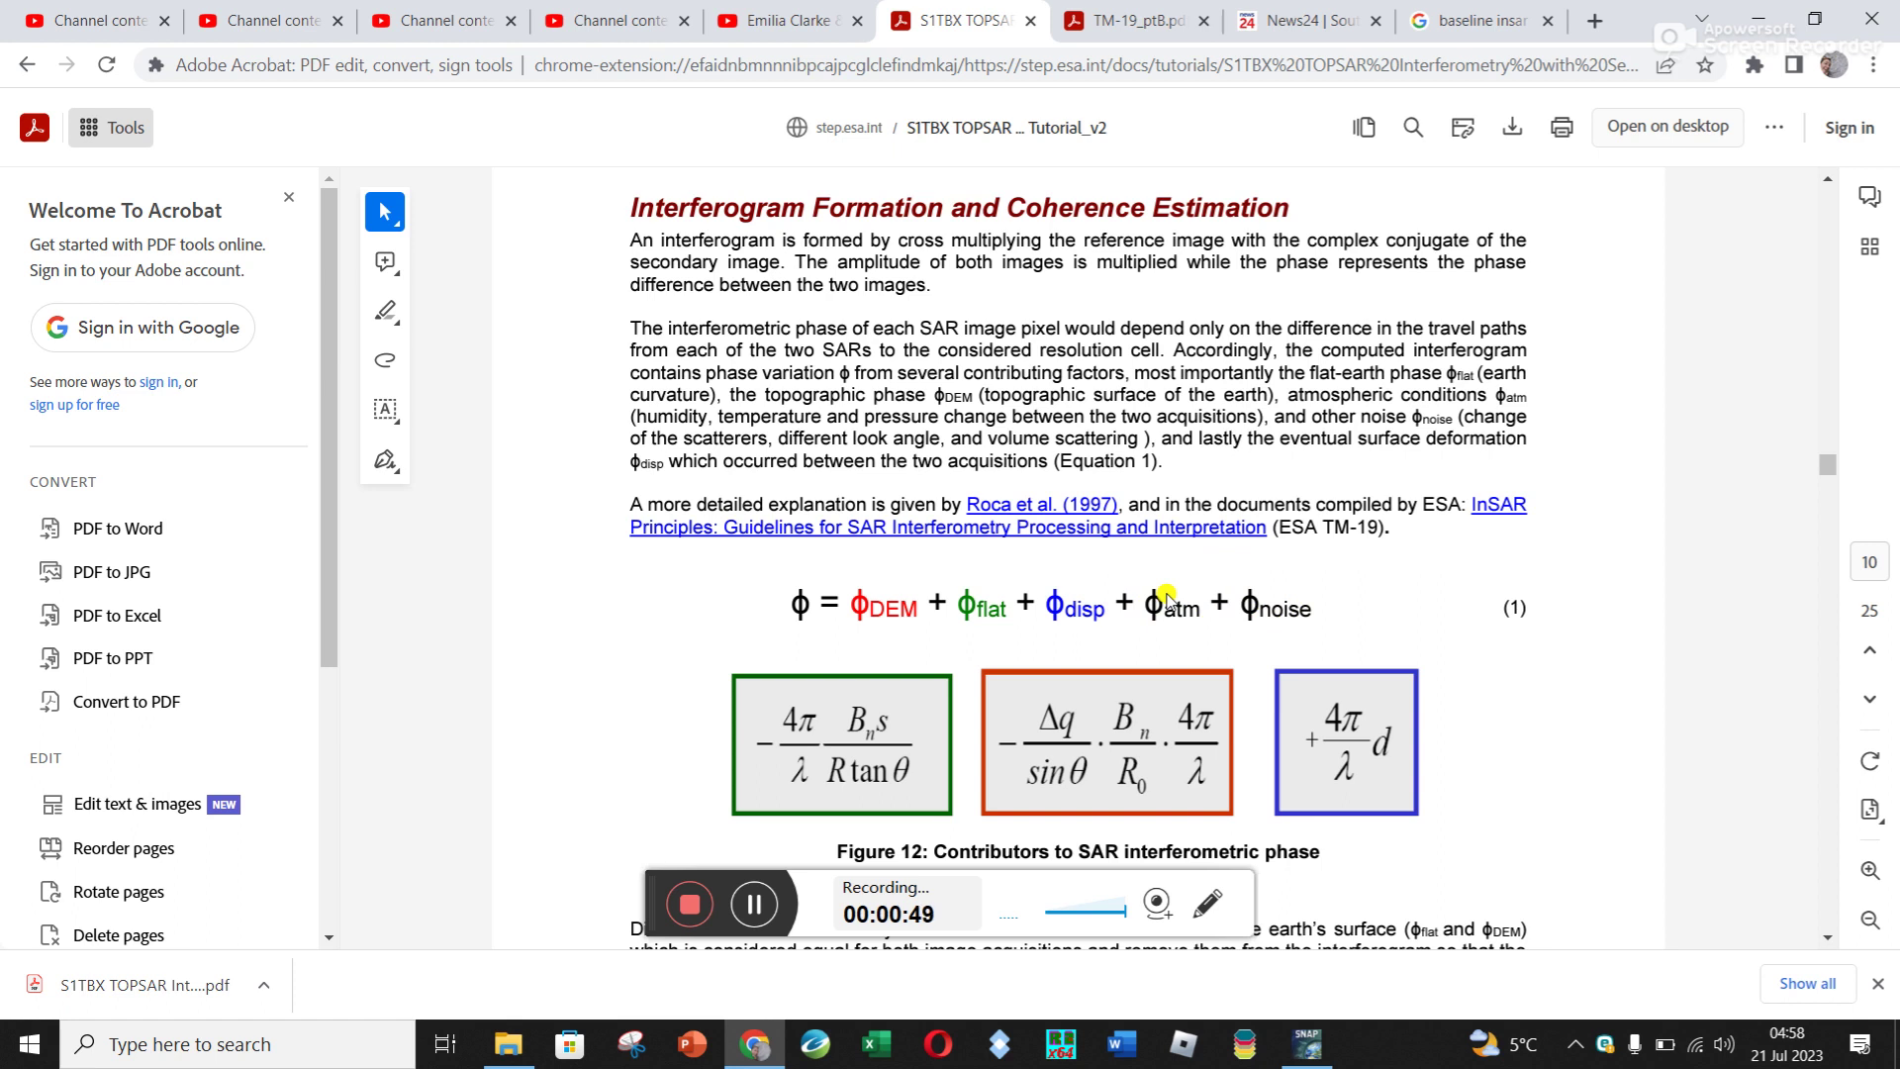
{"action": "scroll", "coordinate": [1167, 596], "scroll_direction": "down", "scroll_amount": 2}
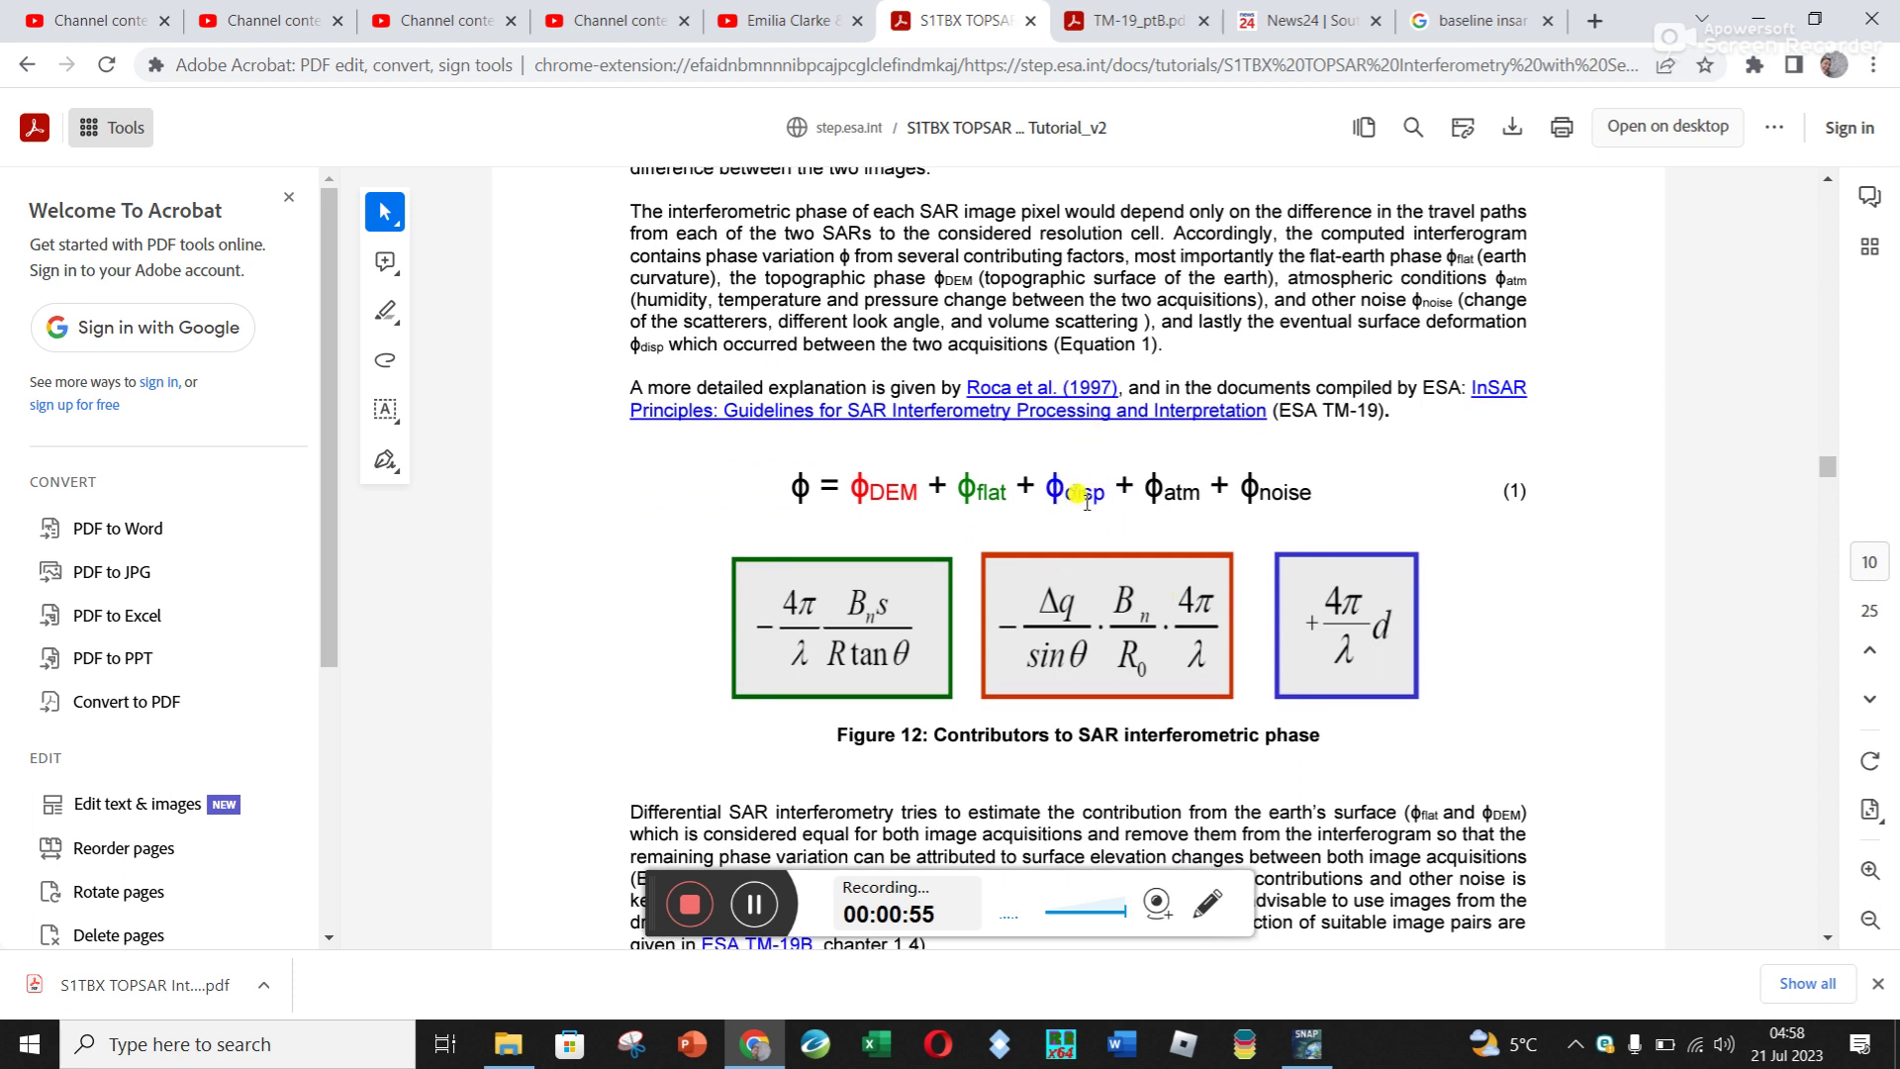
{"action": "scroll", "coordinate": [1087, 503], "scroll_direction": "down", "scroll_amount": 4}
{"action": "scroll", "coordinate": [1086, 504], "scroll_direction": "up", "scroll_amount": 1}
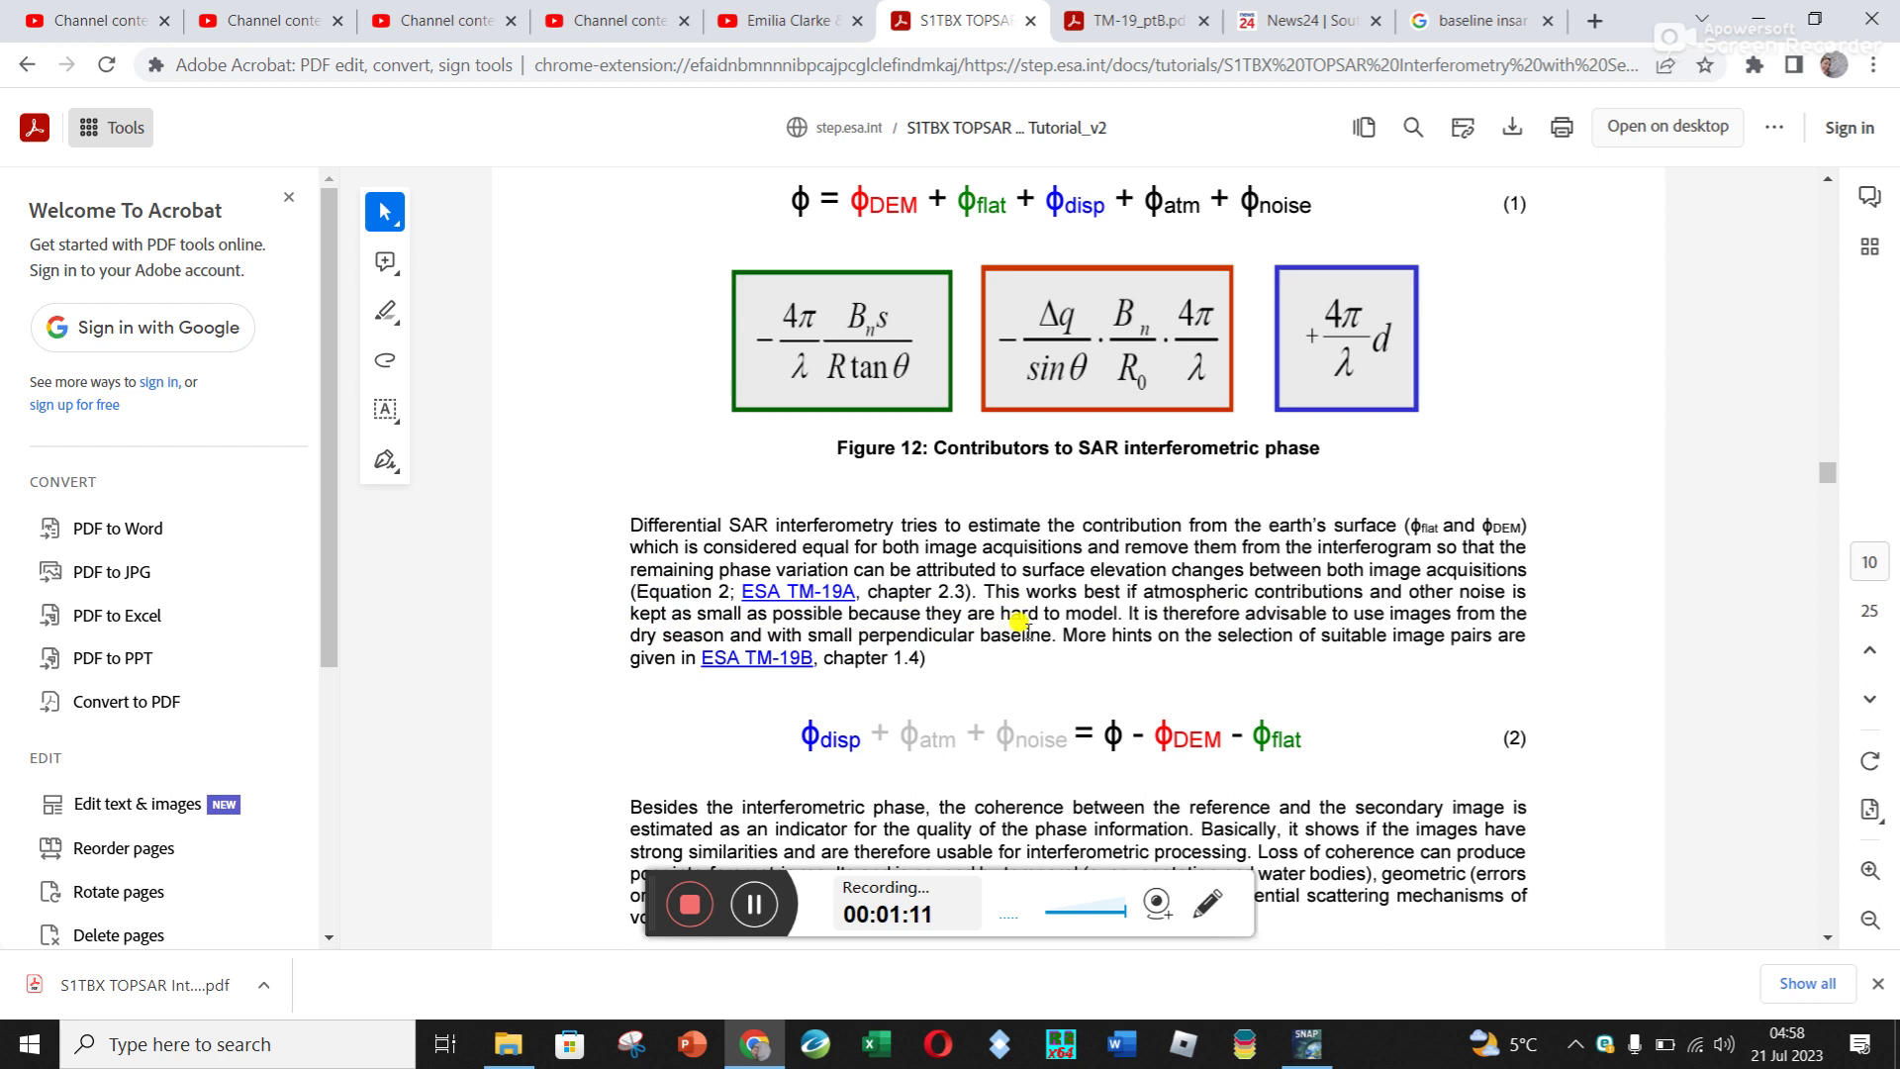
Glance at the baseline InSAR image results, then return to the tutorial's page 11.
{"action": "left_click", "coordinate": [1482, 20]}
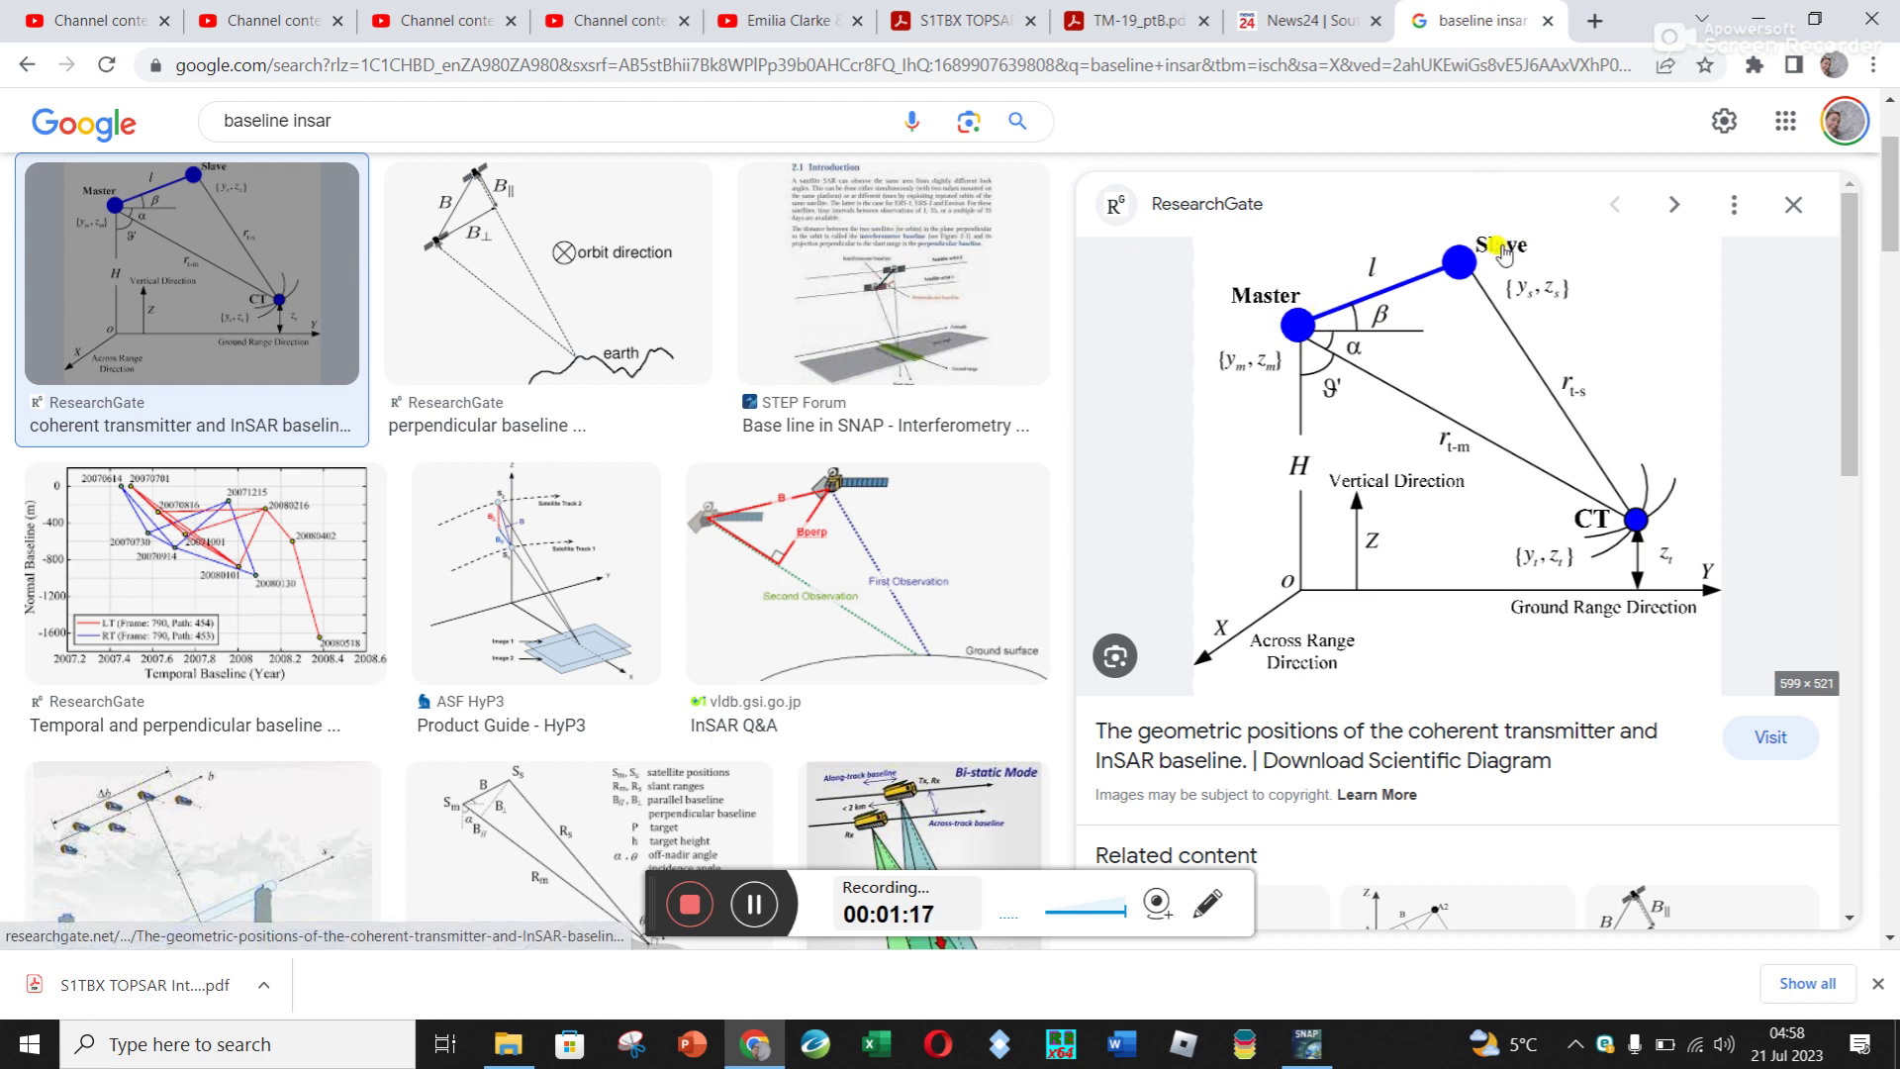
{"action": "left_click", "coordinate": [950, 12]}
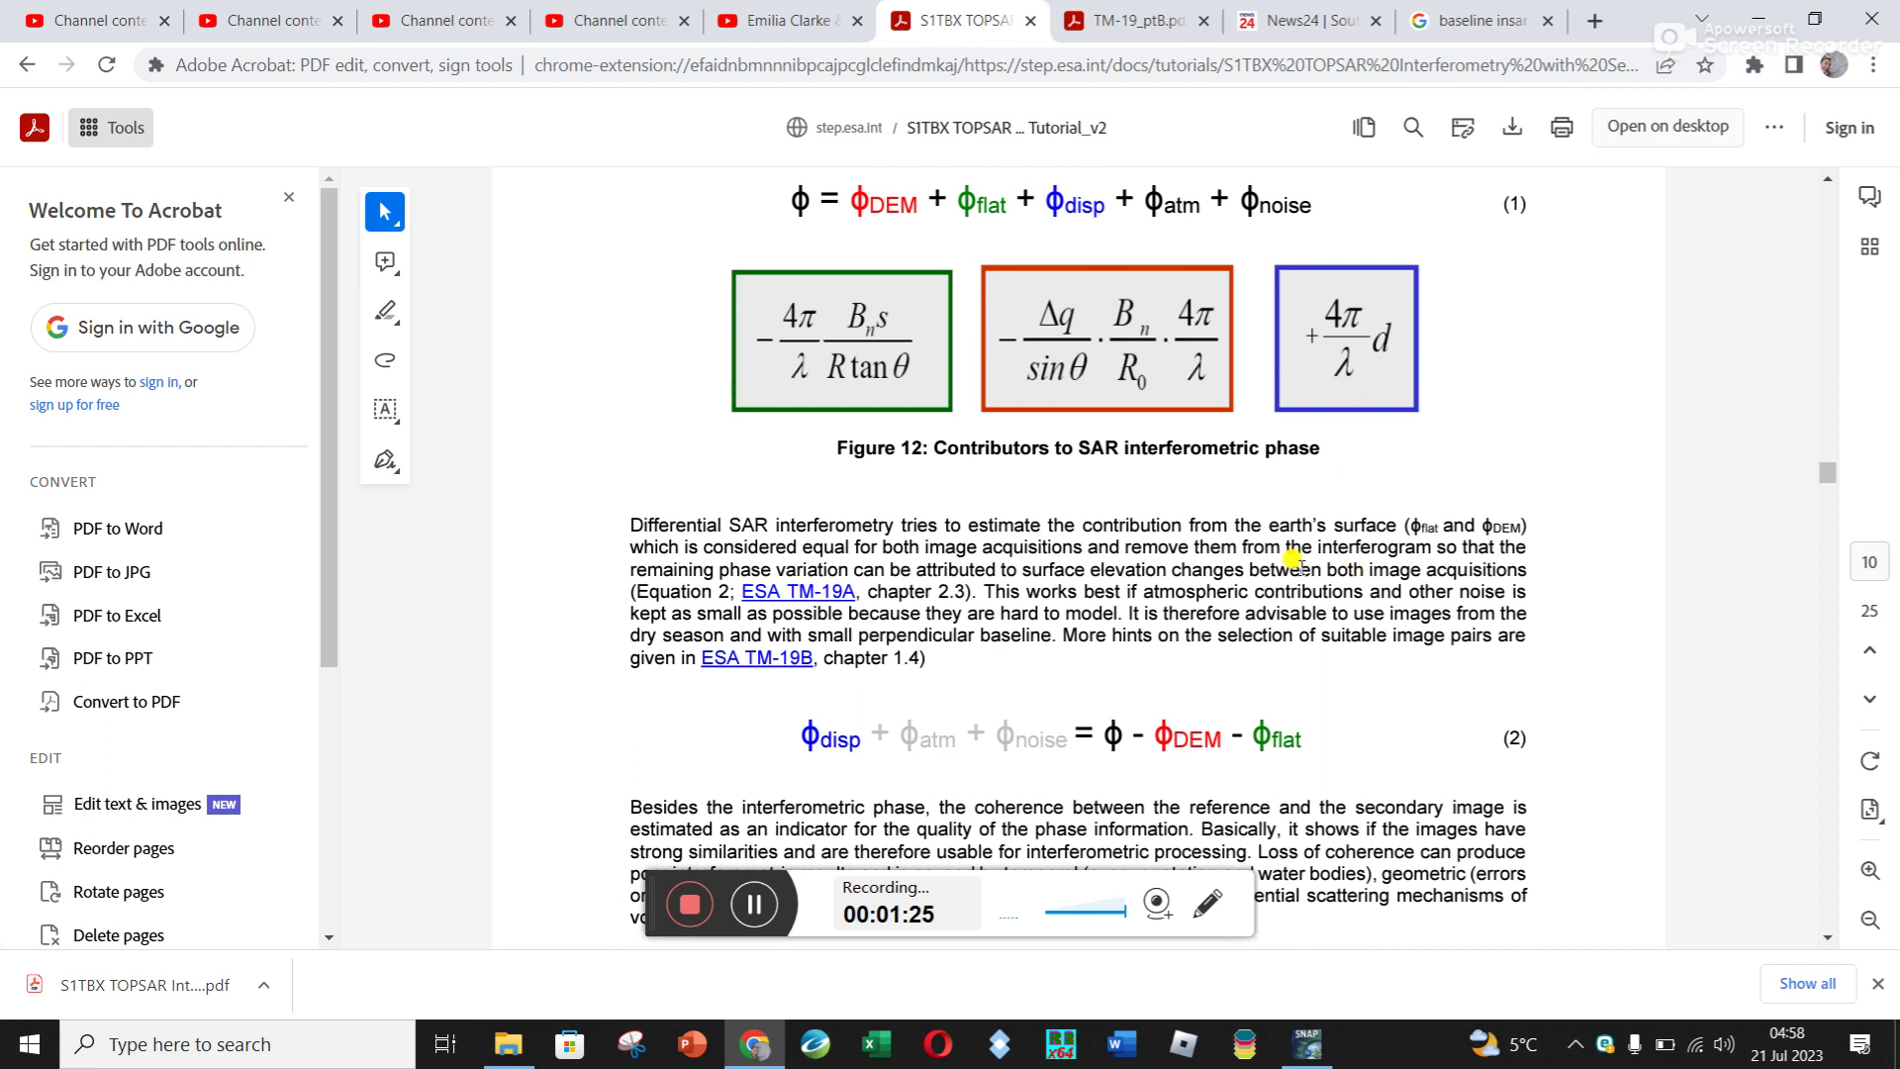
{"action": "scroll", "coordinate": [1294, 559], "scroll_direction": "up", "scroll_amount": 2}
{"action": "scroll", "coordinate": [1296, 564], "scroll_direction": "down", "scroll_amount": 10}
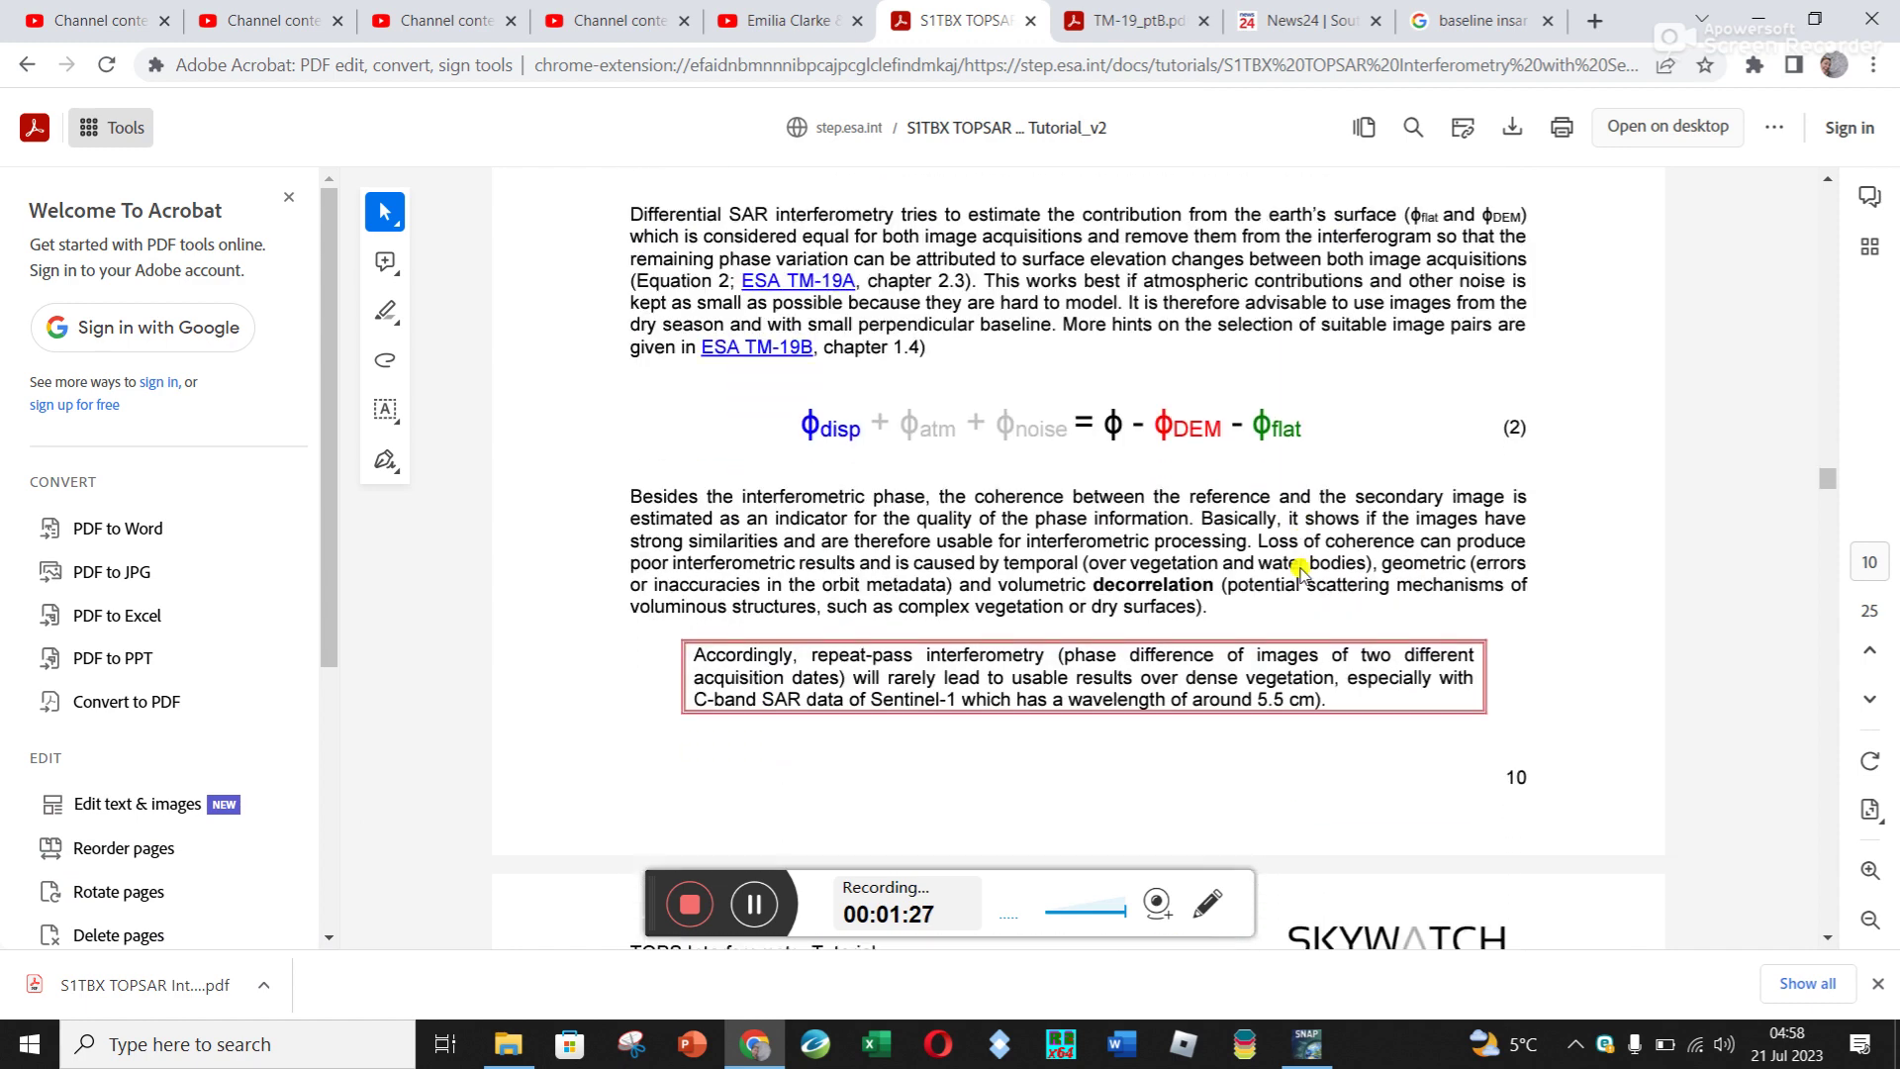
{"action": "scroll", "coordinate": [1299, 572], "scroll_direction": "down", "scroll_amount": 3}
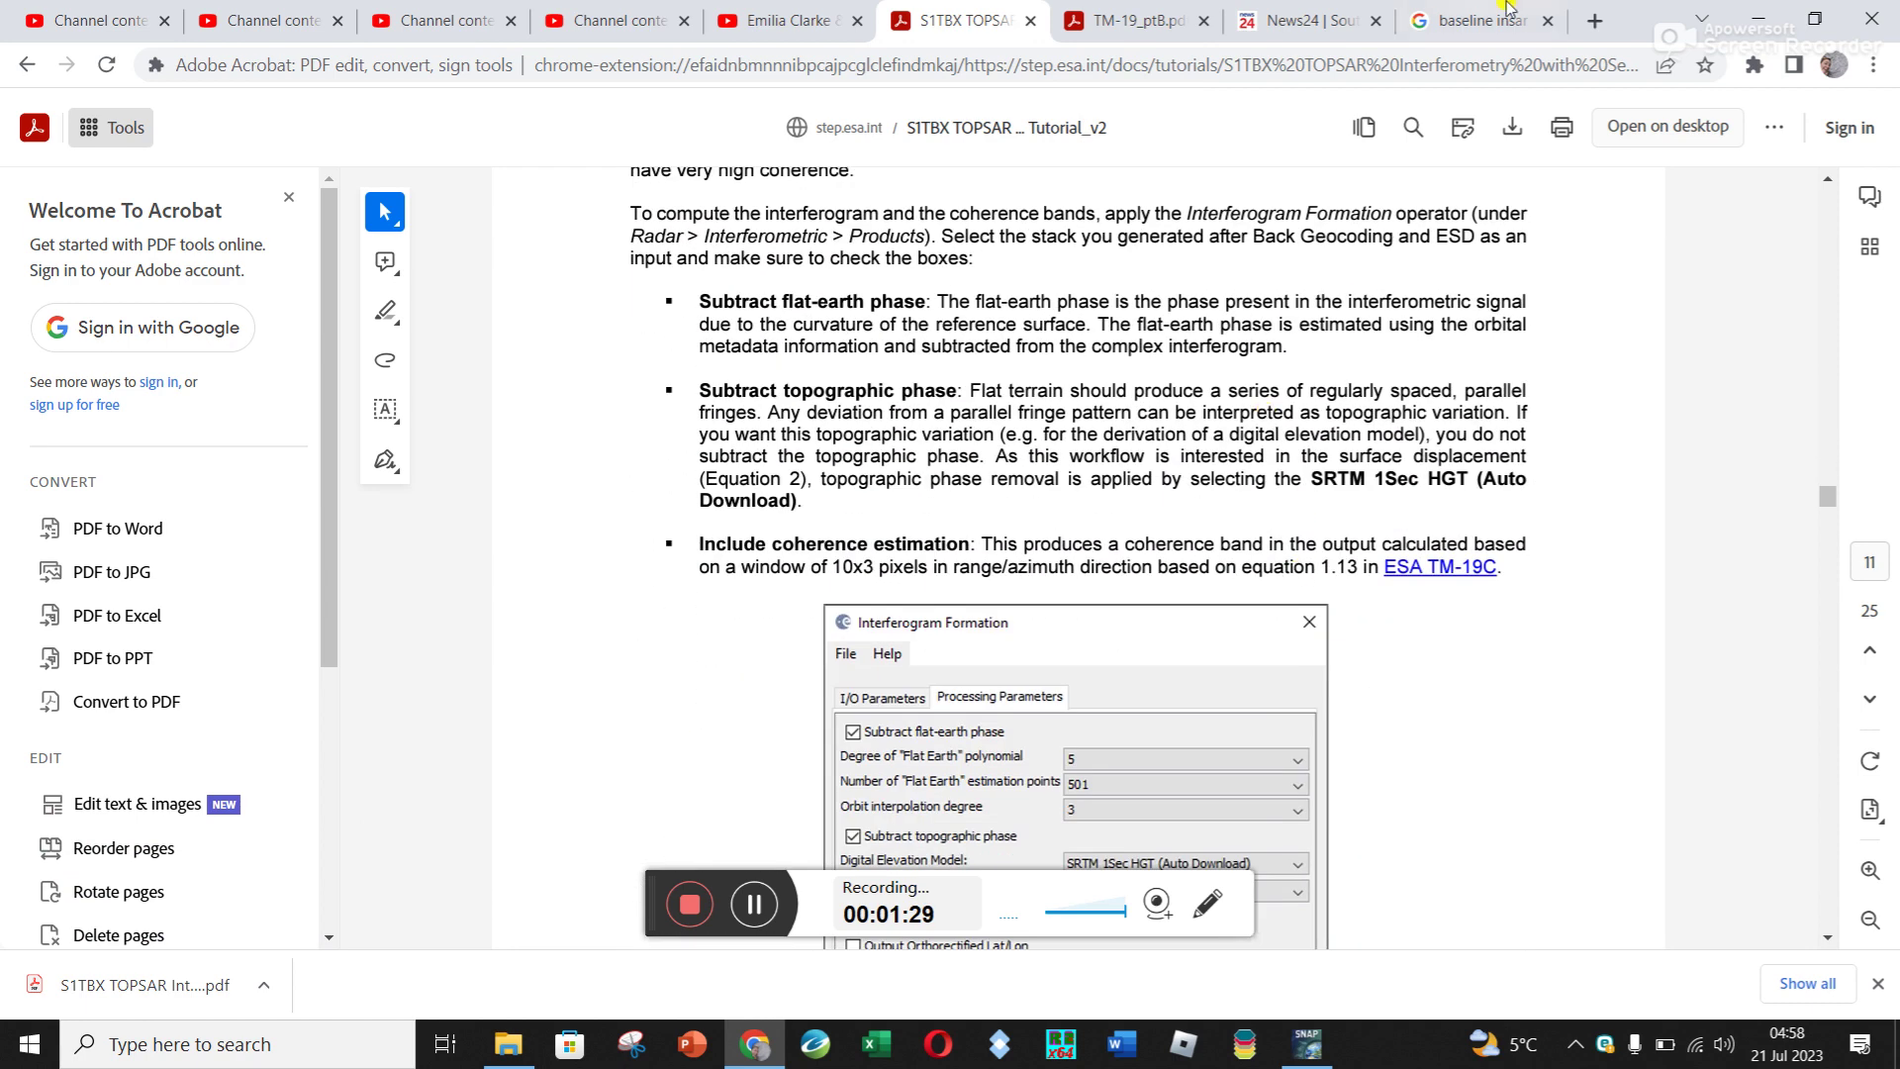
Back in SNAP, launch Radar > Interferometric > Products > Interferogram Formation.
{"action": "left_click", "coordinate": [1761, 13]}
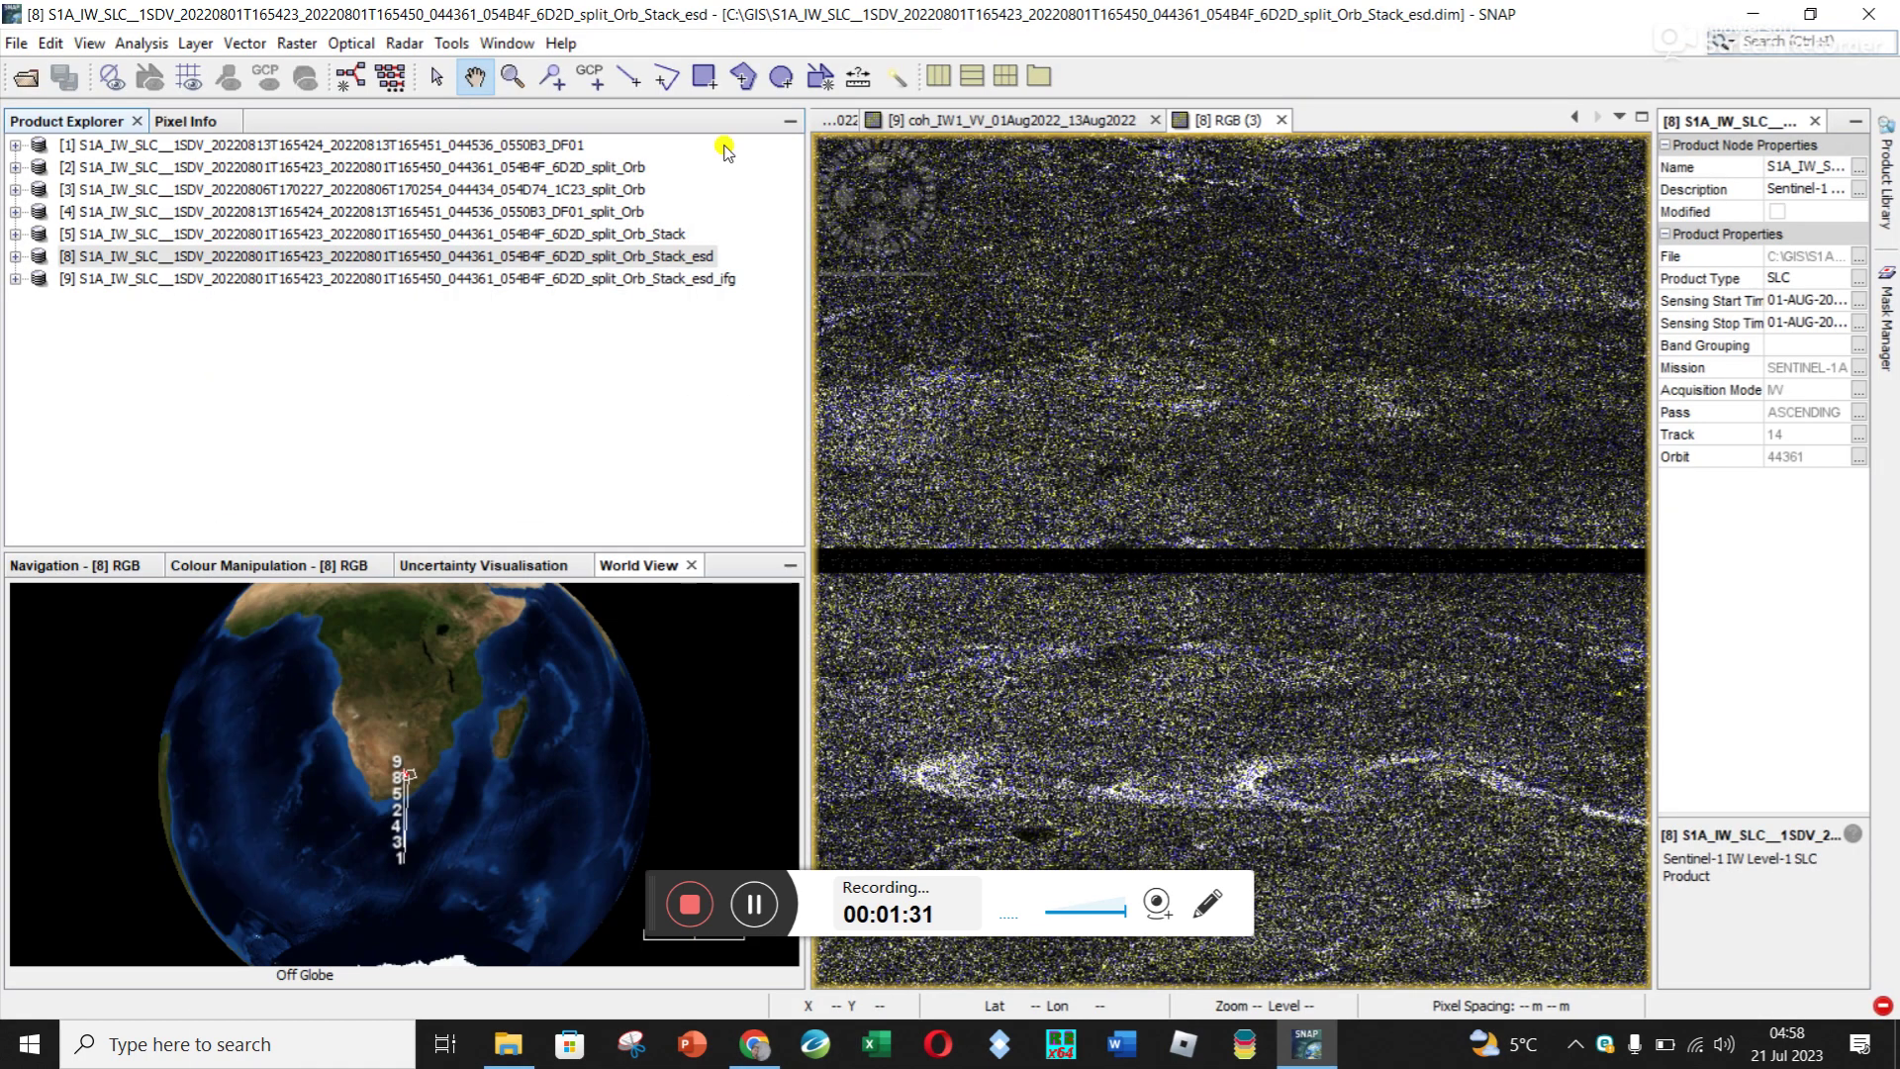
{"action": "left_click", "coordinate": [414, 43]}
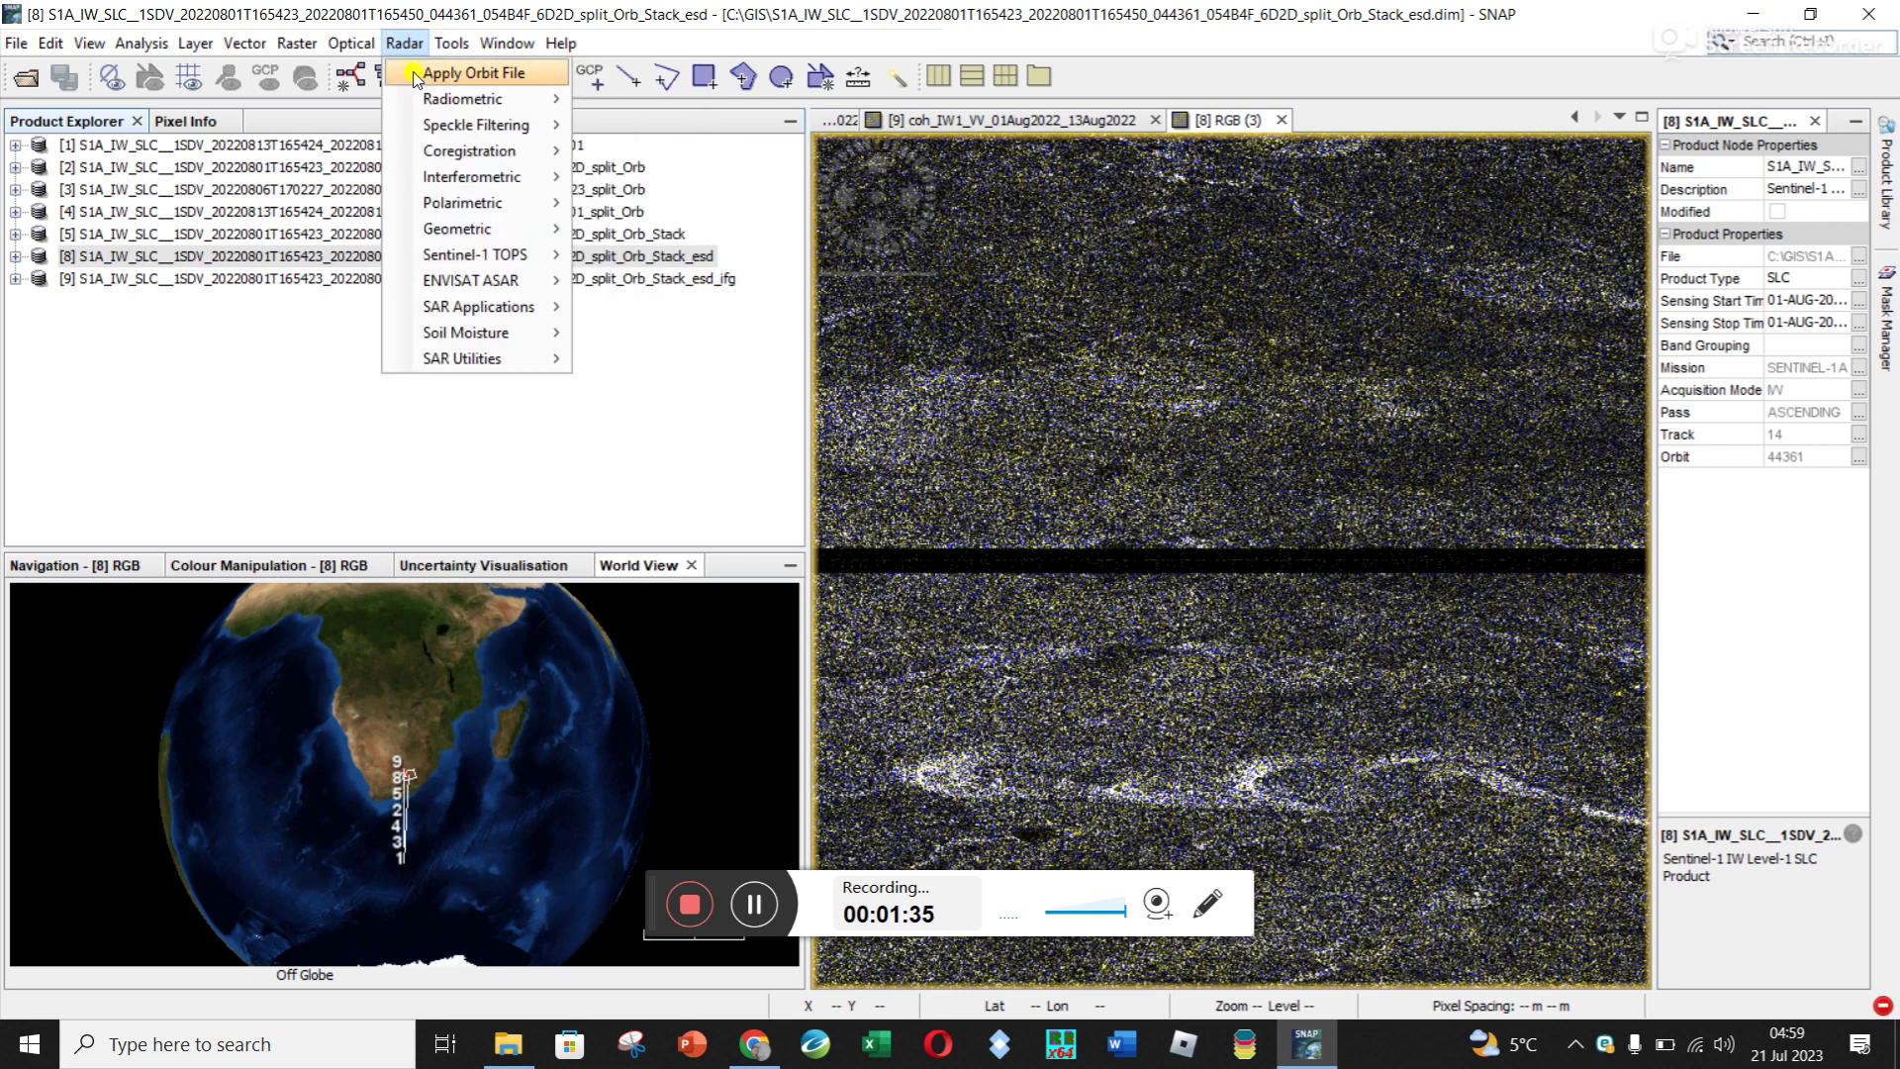
{"action": "mouse_move", "coordinate": [495, 176]}
{"action": "mouse_move", "coordinate": [661, 183]}
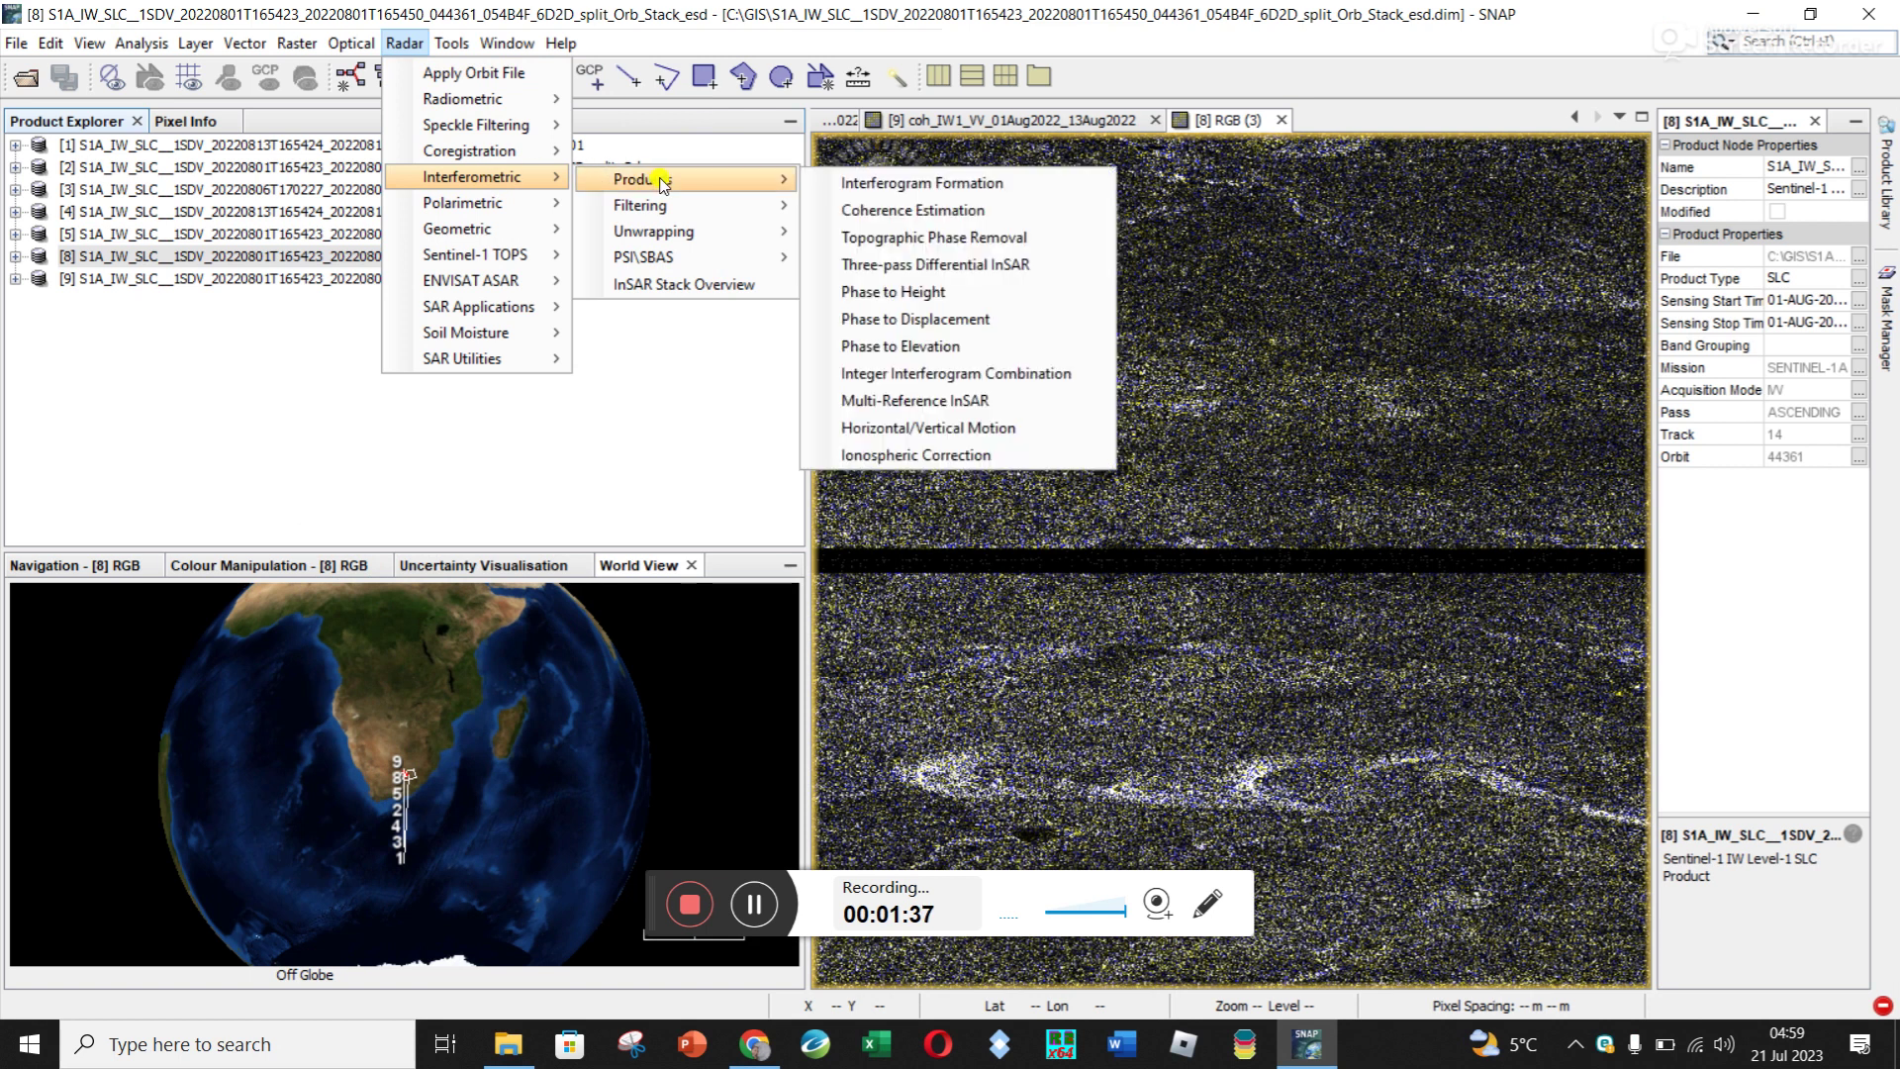
{"action": "left_click", "coordinate": [880, 186]}
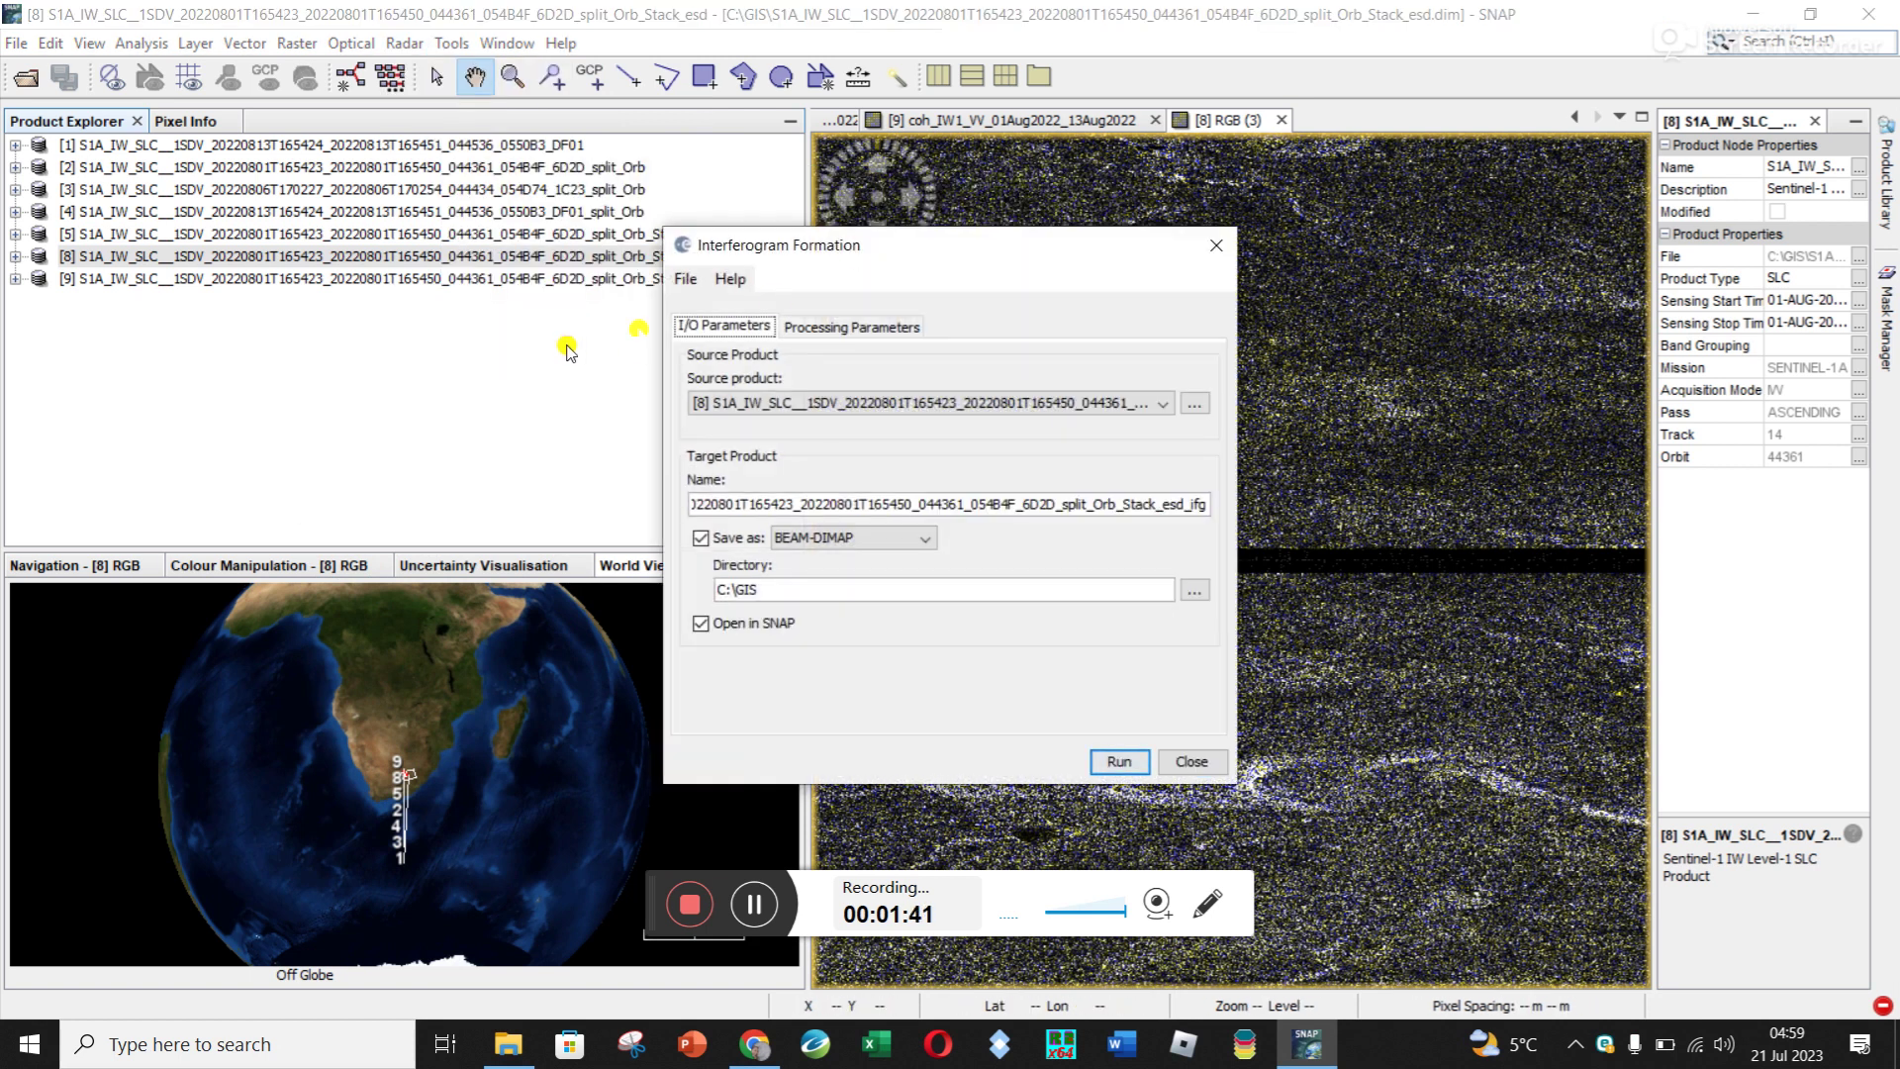
Keep ESD stack product [8] as the source and show the Processing Parameters.
{"action": "left_click_drag", "start_coordinate": [983, 255], "coordinate": [1114, 182]}
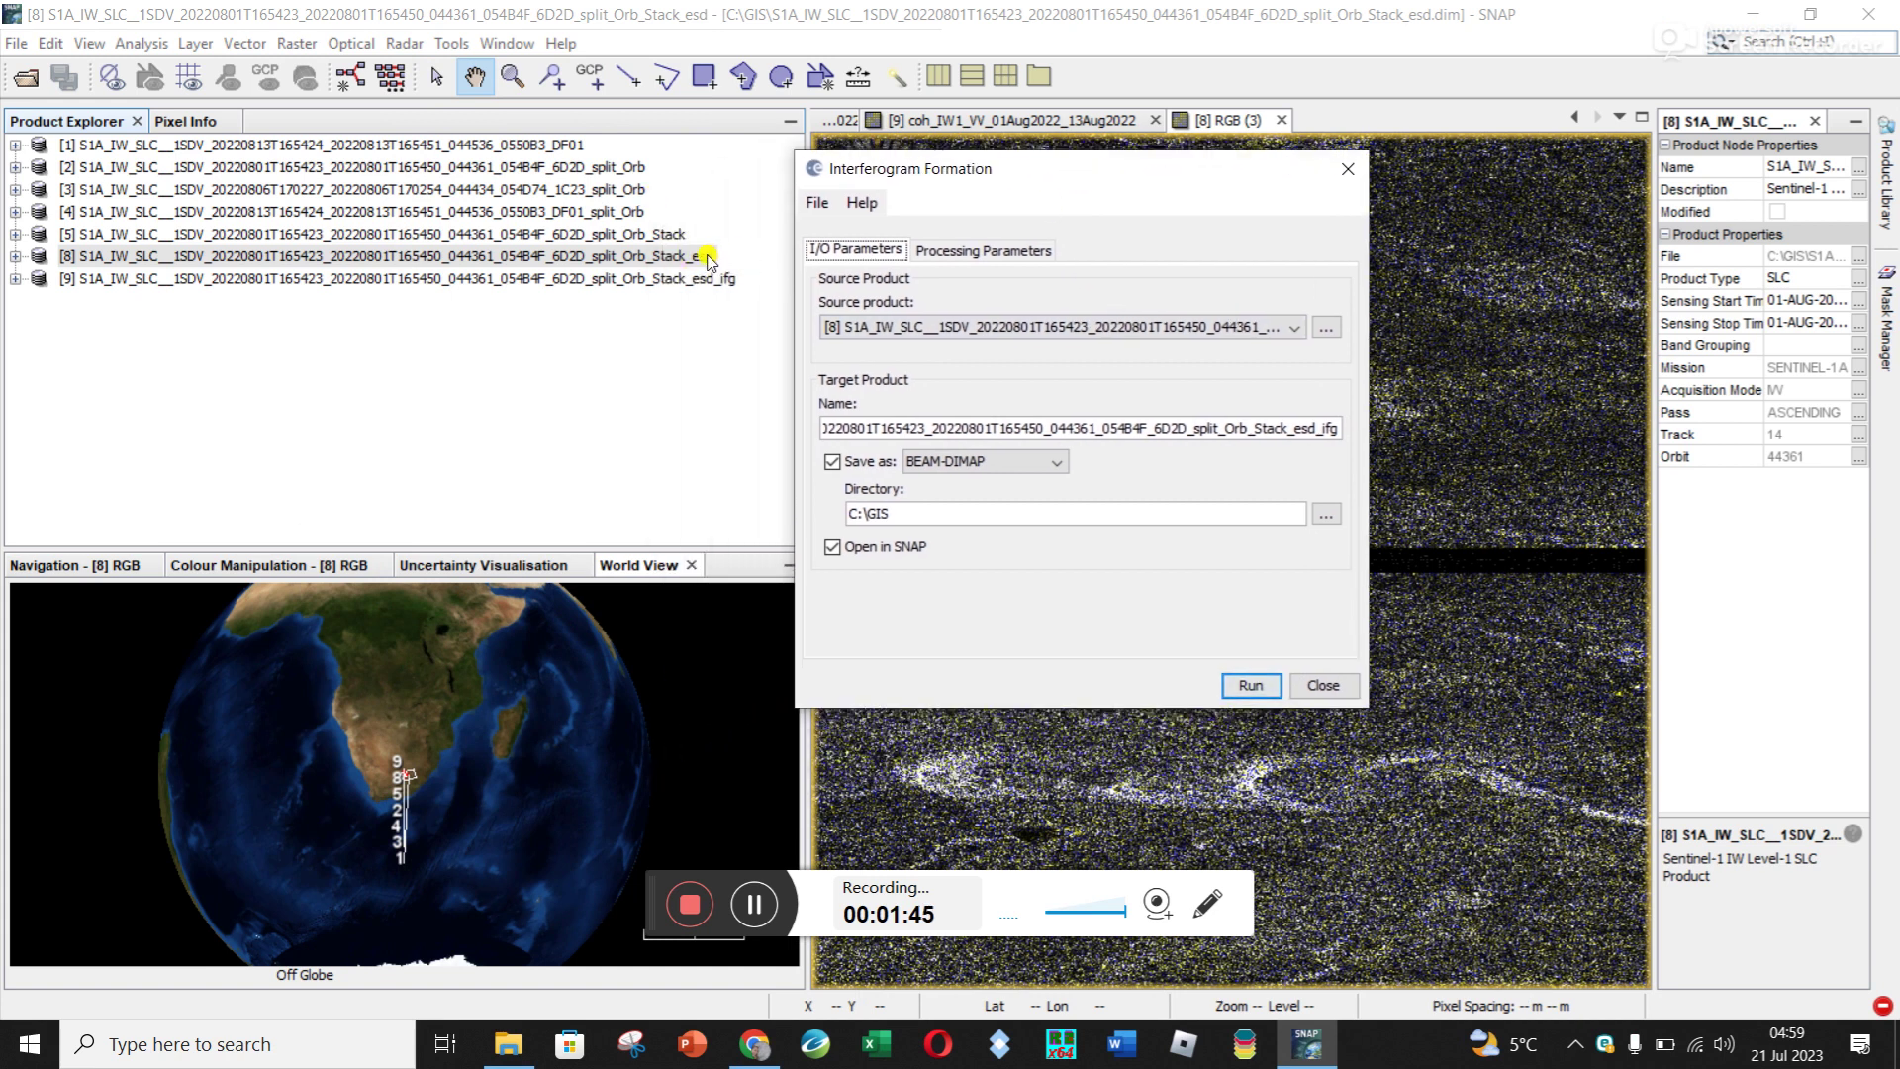
{"action": "left_click", "coordinate": [1237, 320]}
{"action": "left_click", "coordinate": [1237, 319]}
{"action": "left_click", "coordinate": [968, 248]}
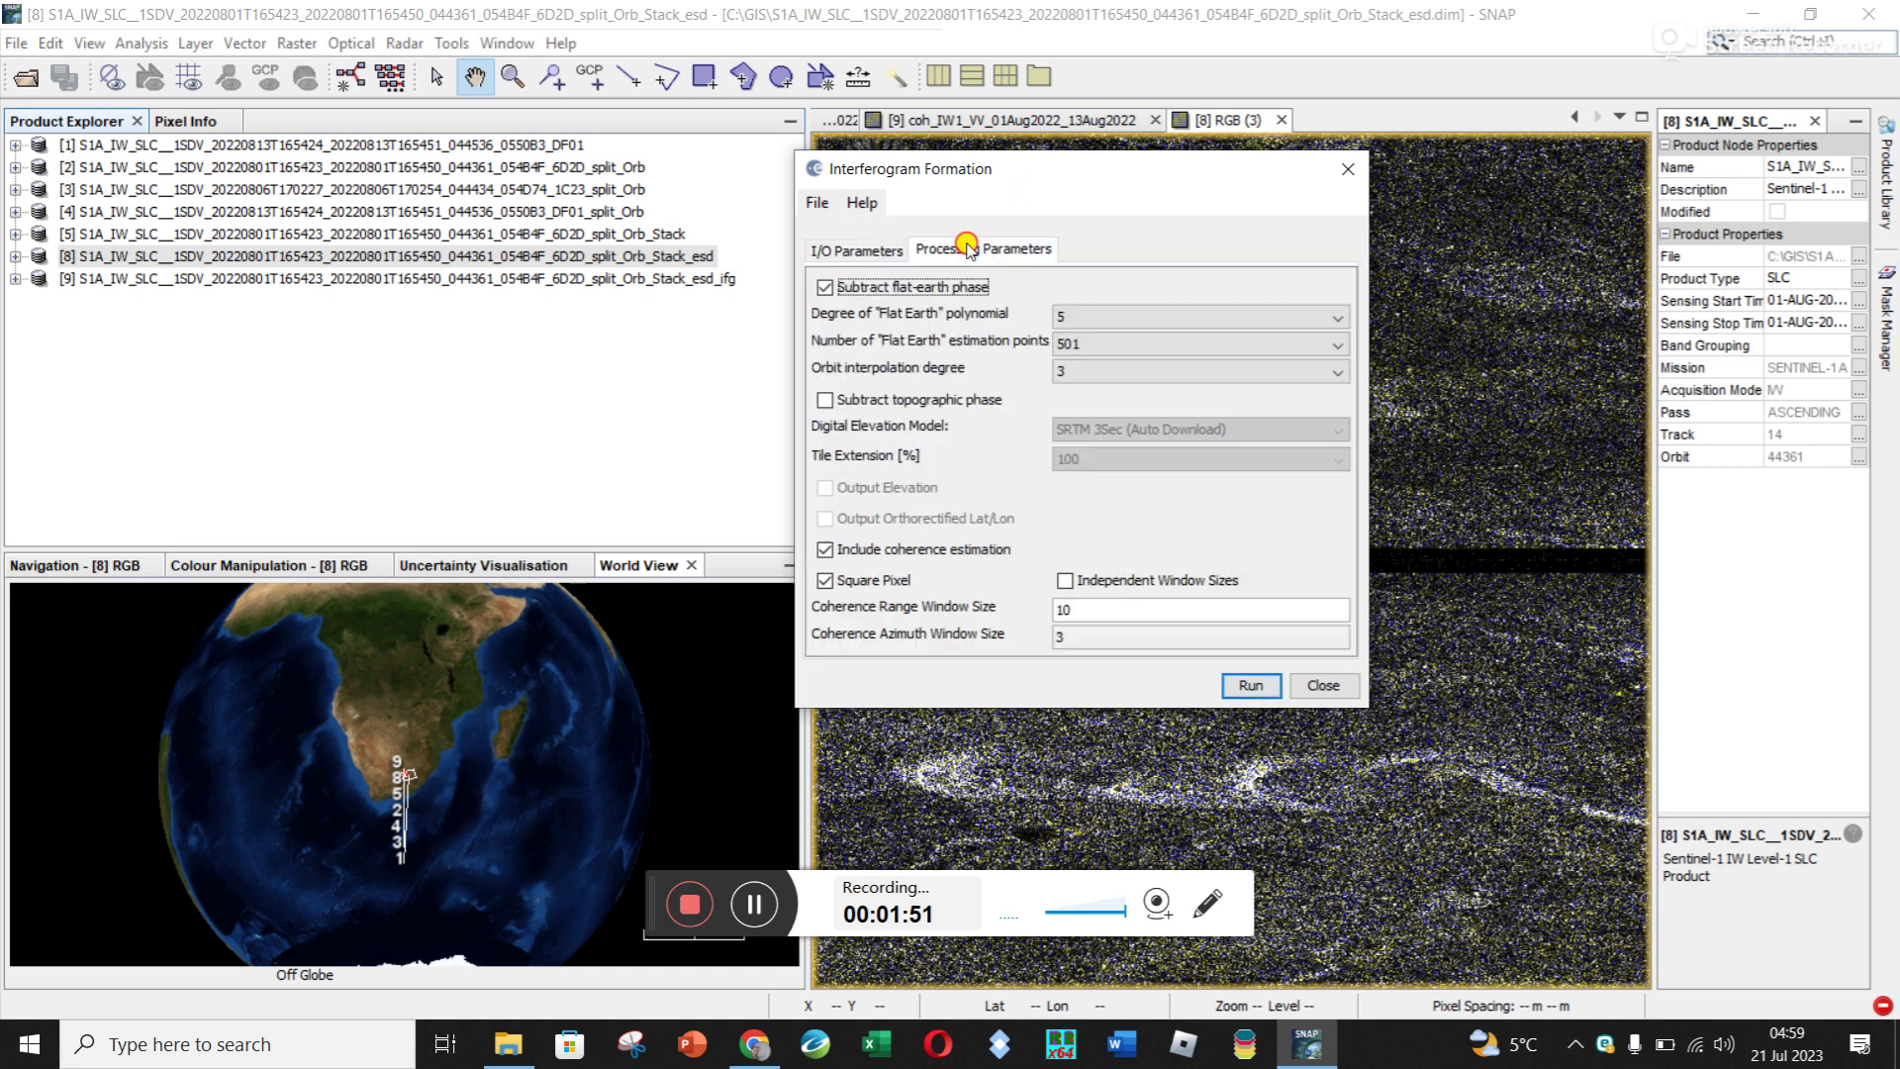
Enable flat-earth and topographic phase subtraction using the SRTM 1Sec HGT (Auto Download) DEM, then close the dialog.
{"action": "left_click", "coordinate": [824, 288]}
{"action": "left_click", "coordinate": [822, 402]}
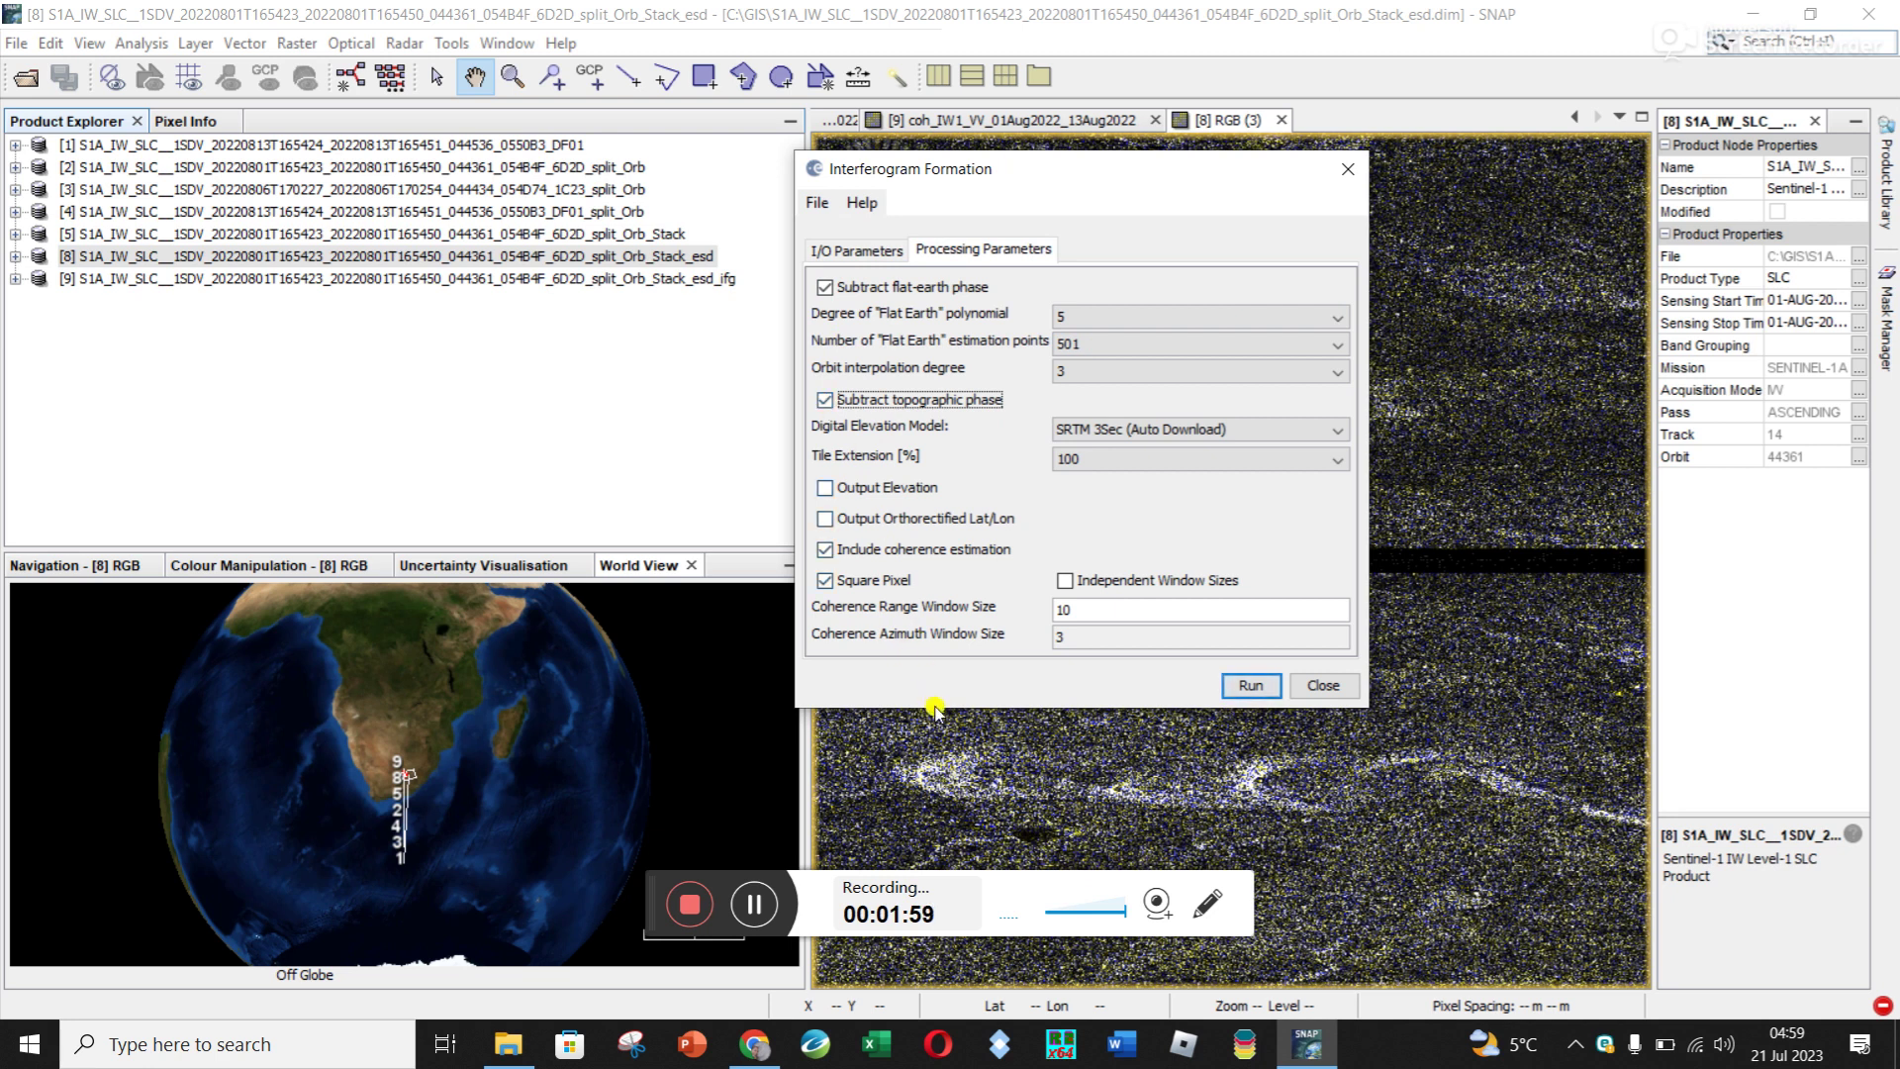
{"action": "left_click_drag", "start_coordinate": [932, 701], "coordinate": [906, 824]}
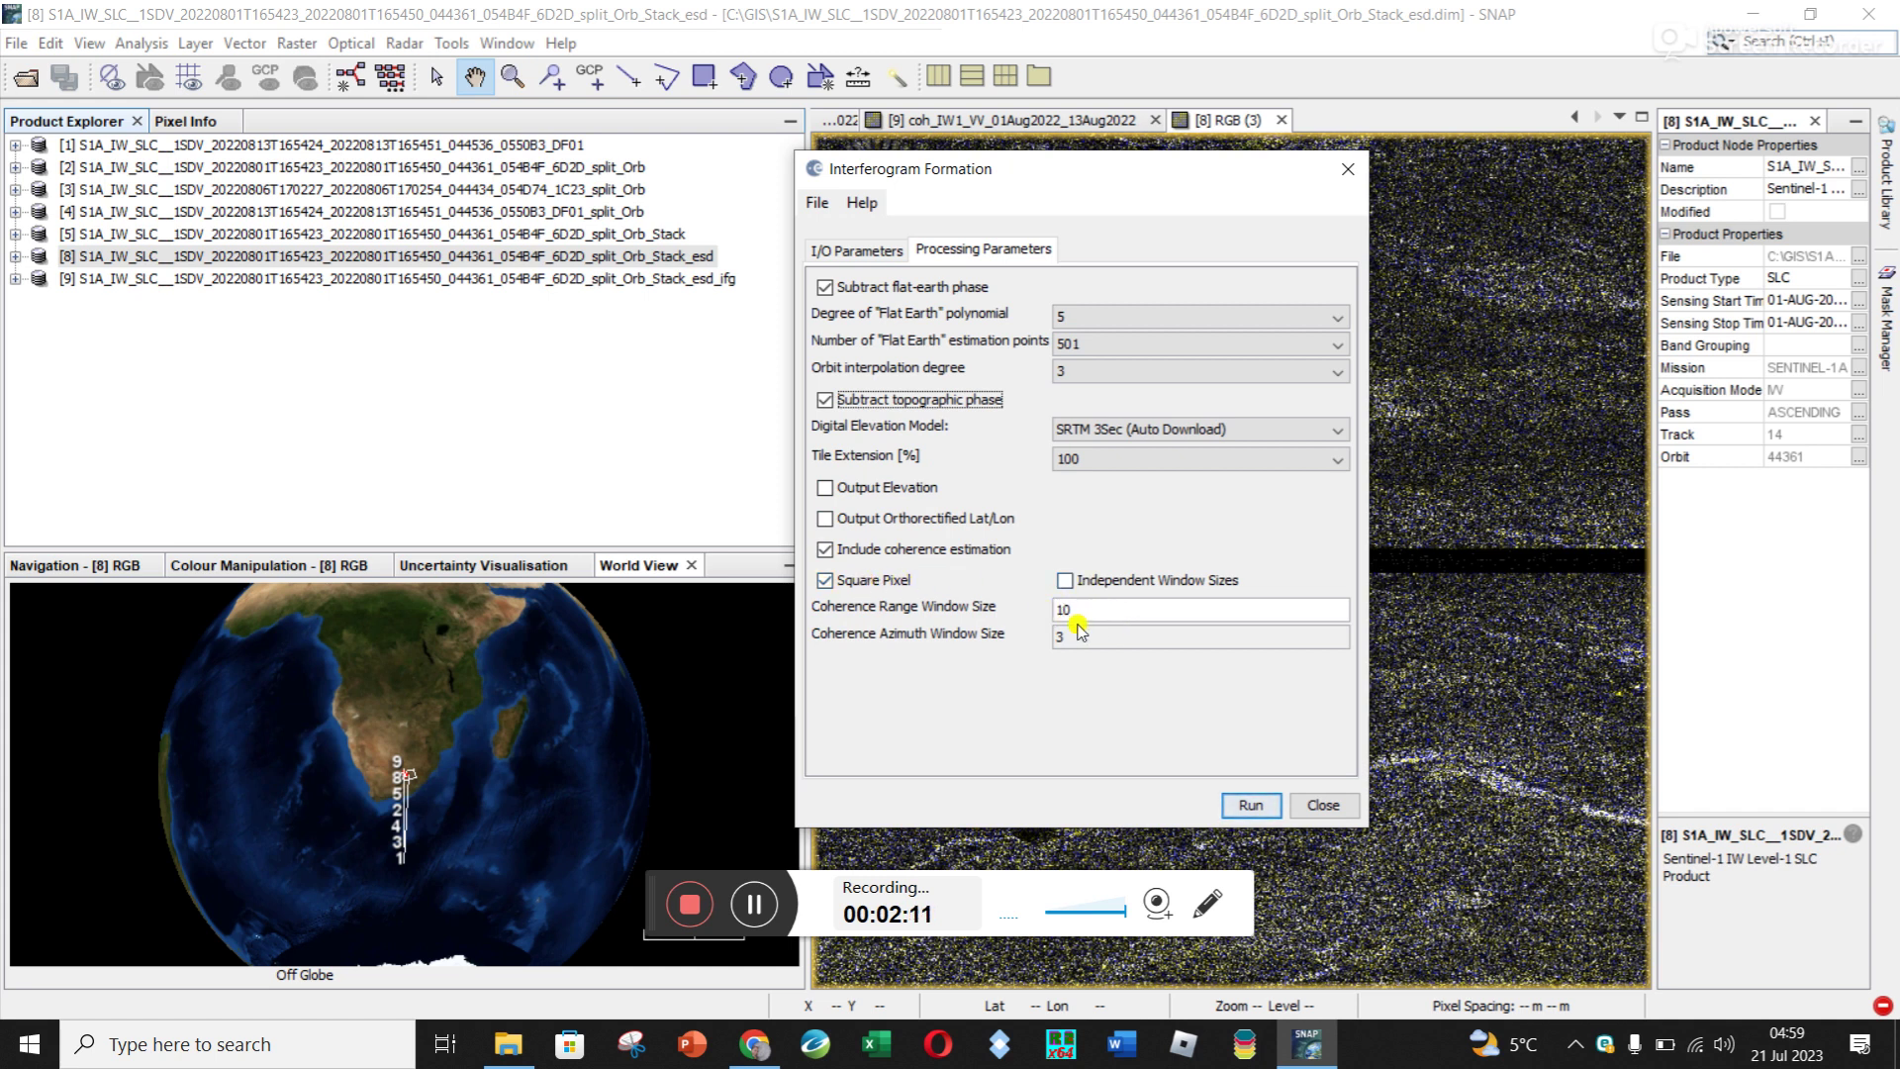
{"action": "left_click", "coordinate": [1119, 430]}
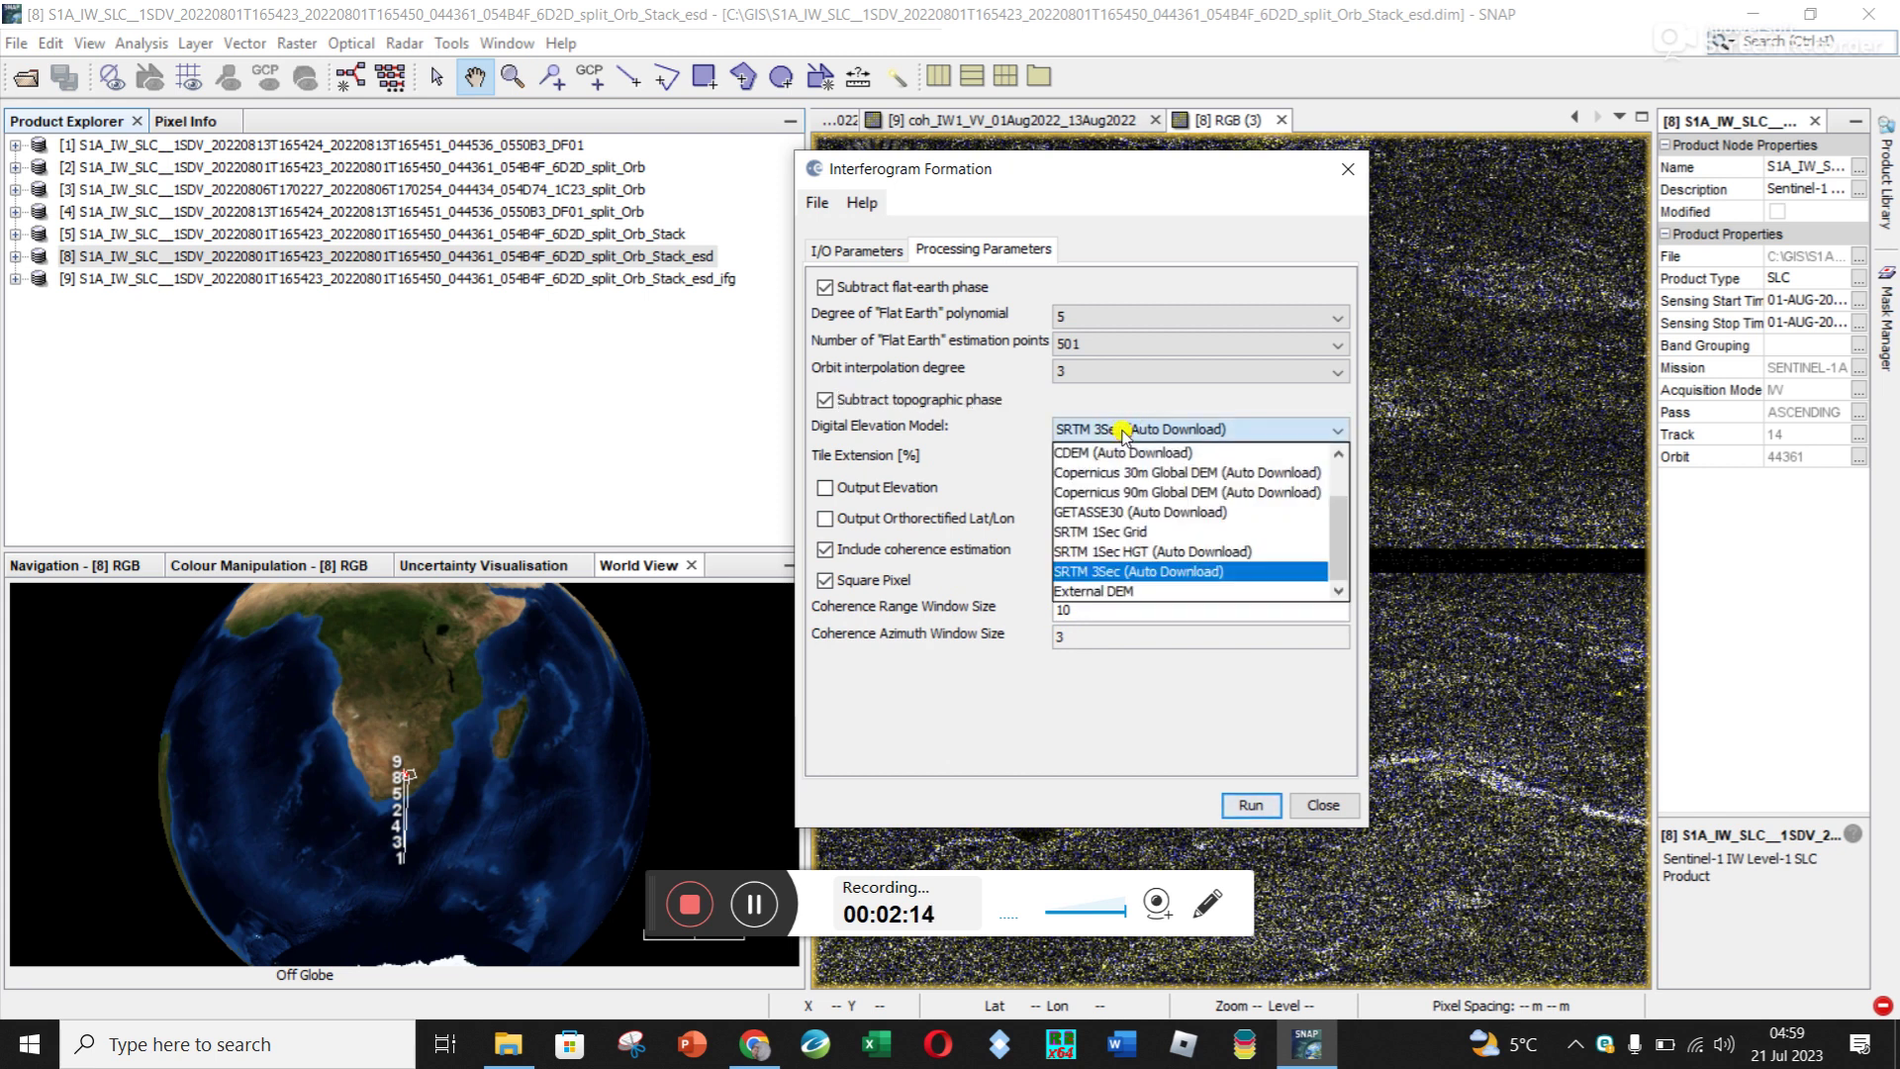
{"action": "left_click", "coordinate": [1101, 552]}
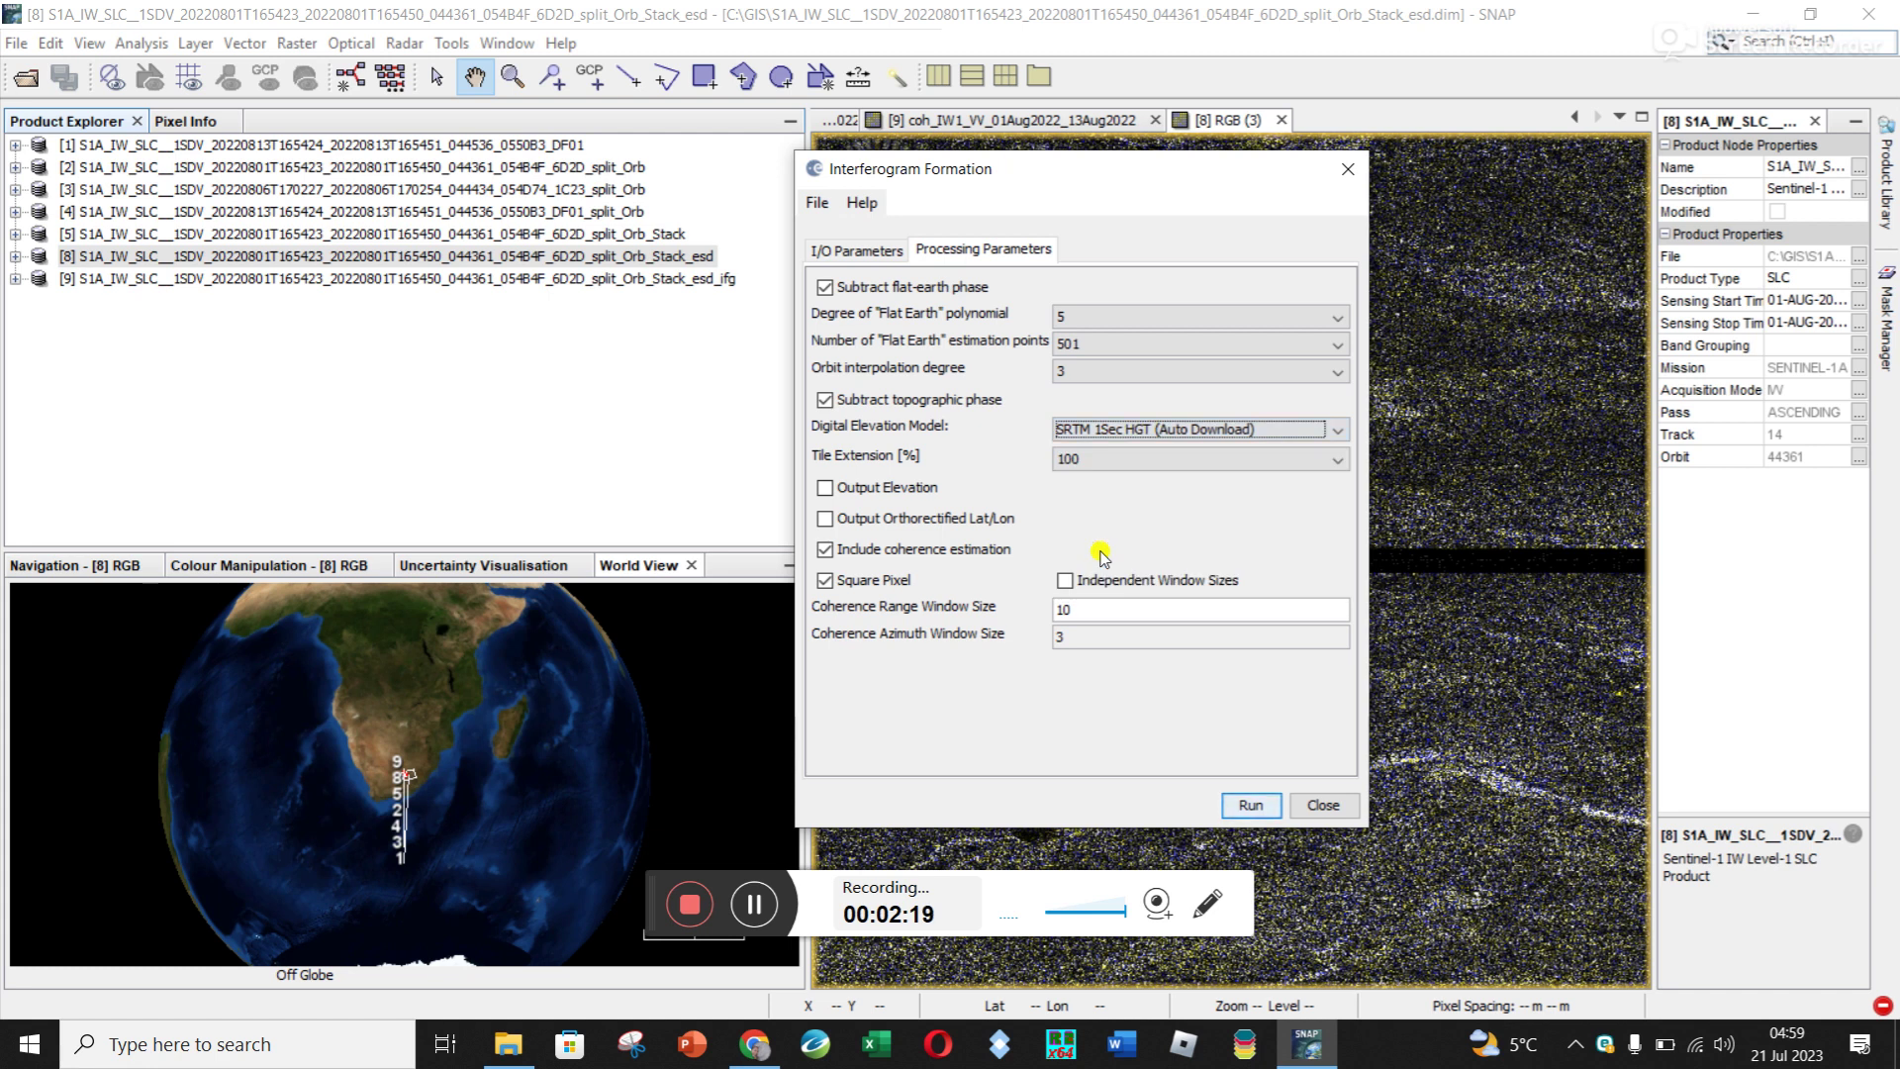
{"action": "left_click", "coordinate": [1323, 805]}
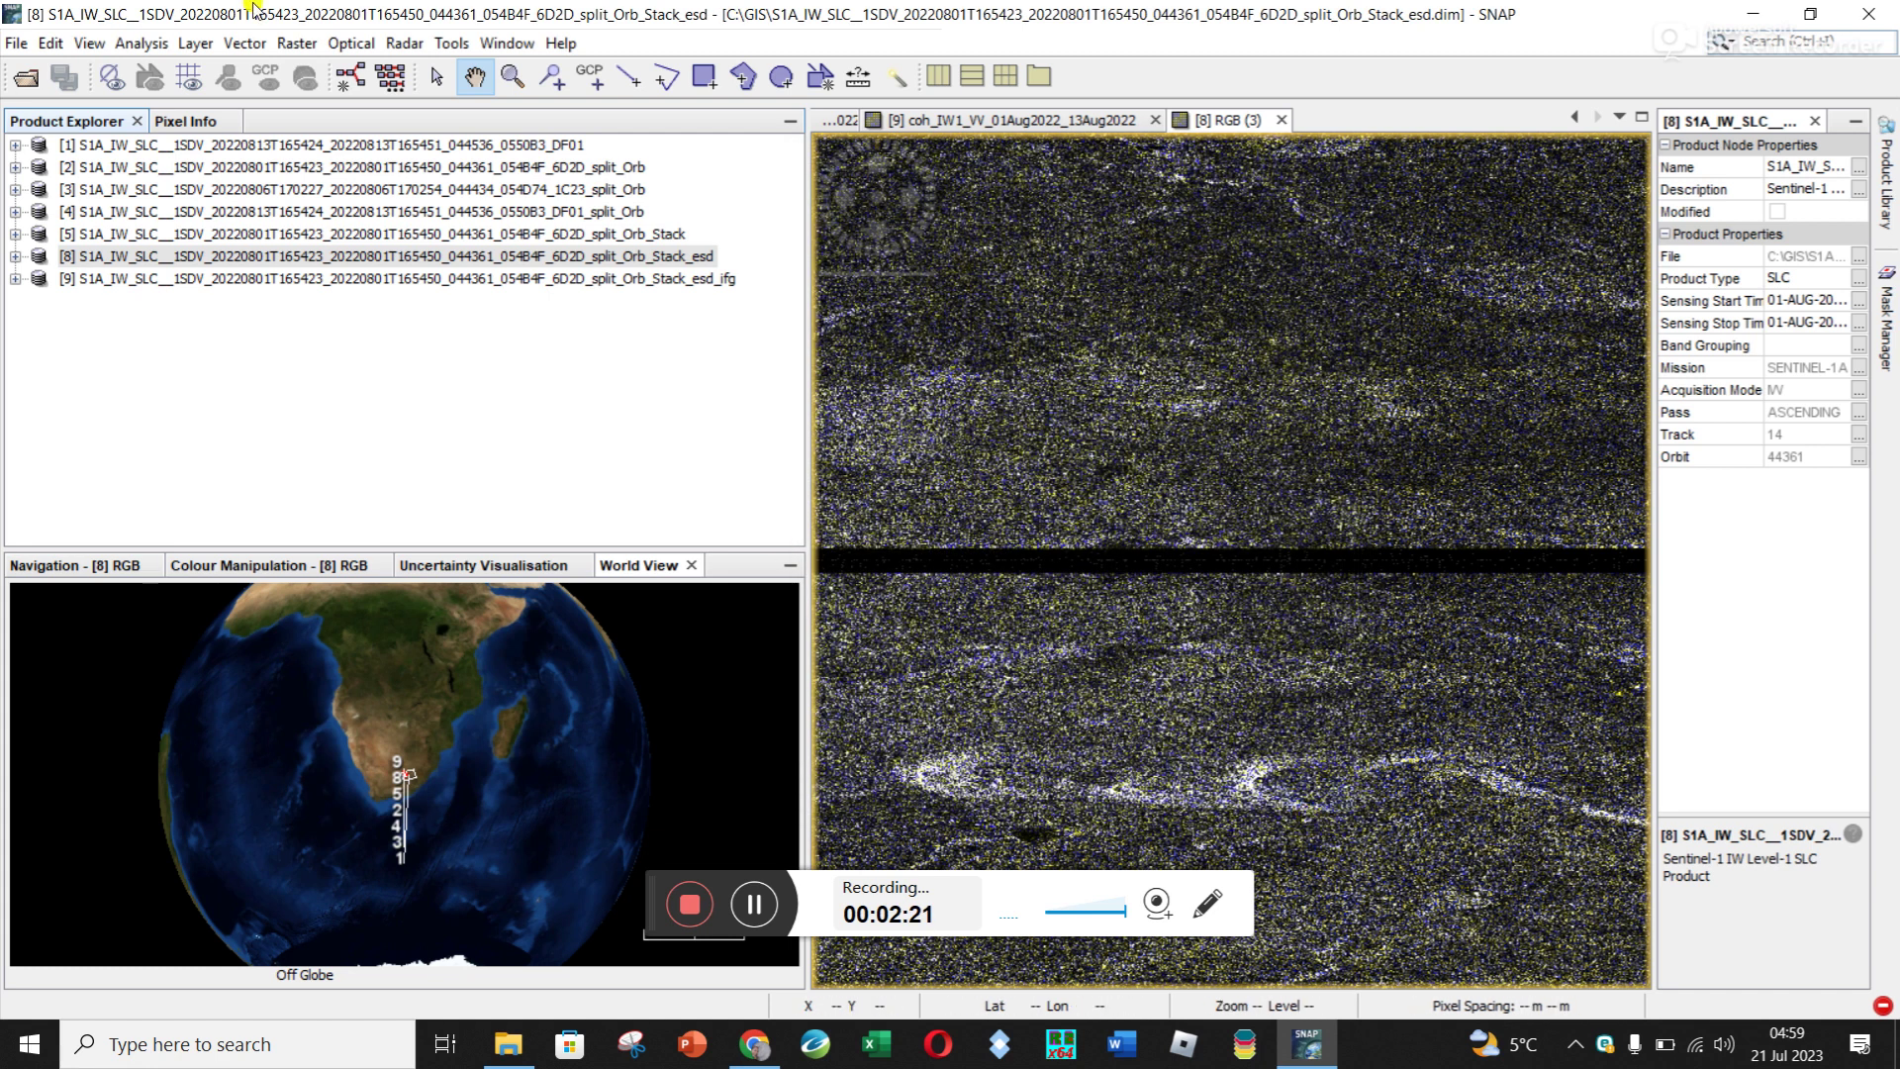
Expand product [9]'s Bands (i_ifg, q_ifg, Intensity_ifg, Phase_ifg, coh_IW1) and select Phase_ifg.
{"action": "left_click", "coordinate": [15, 280]}
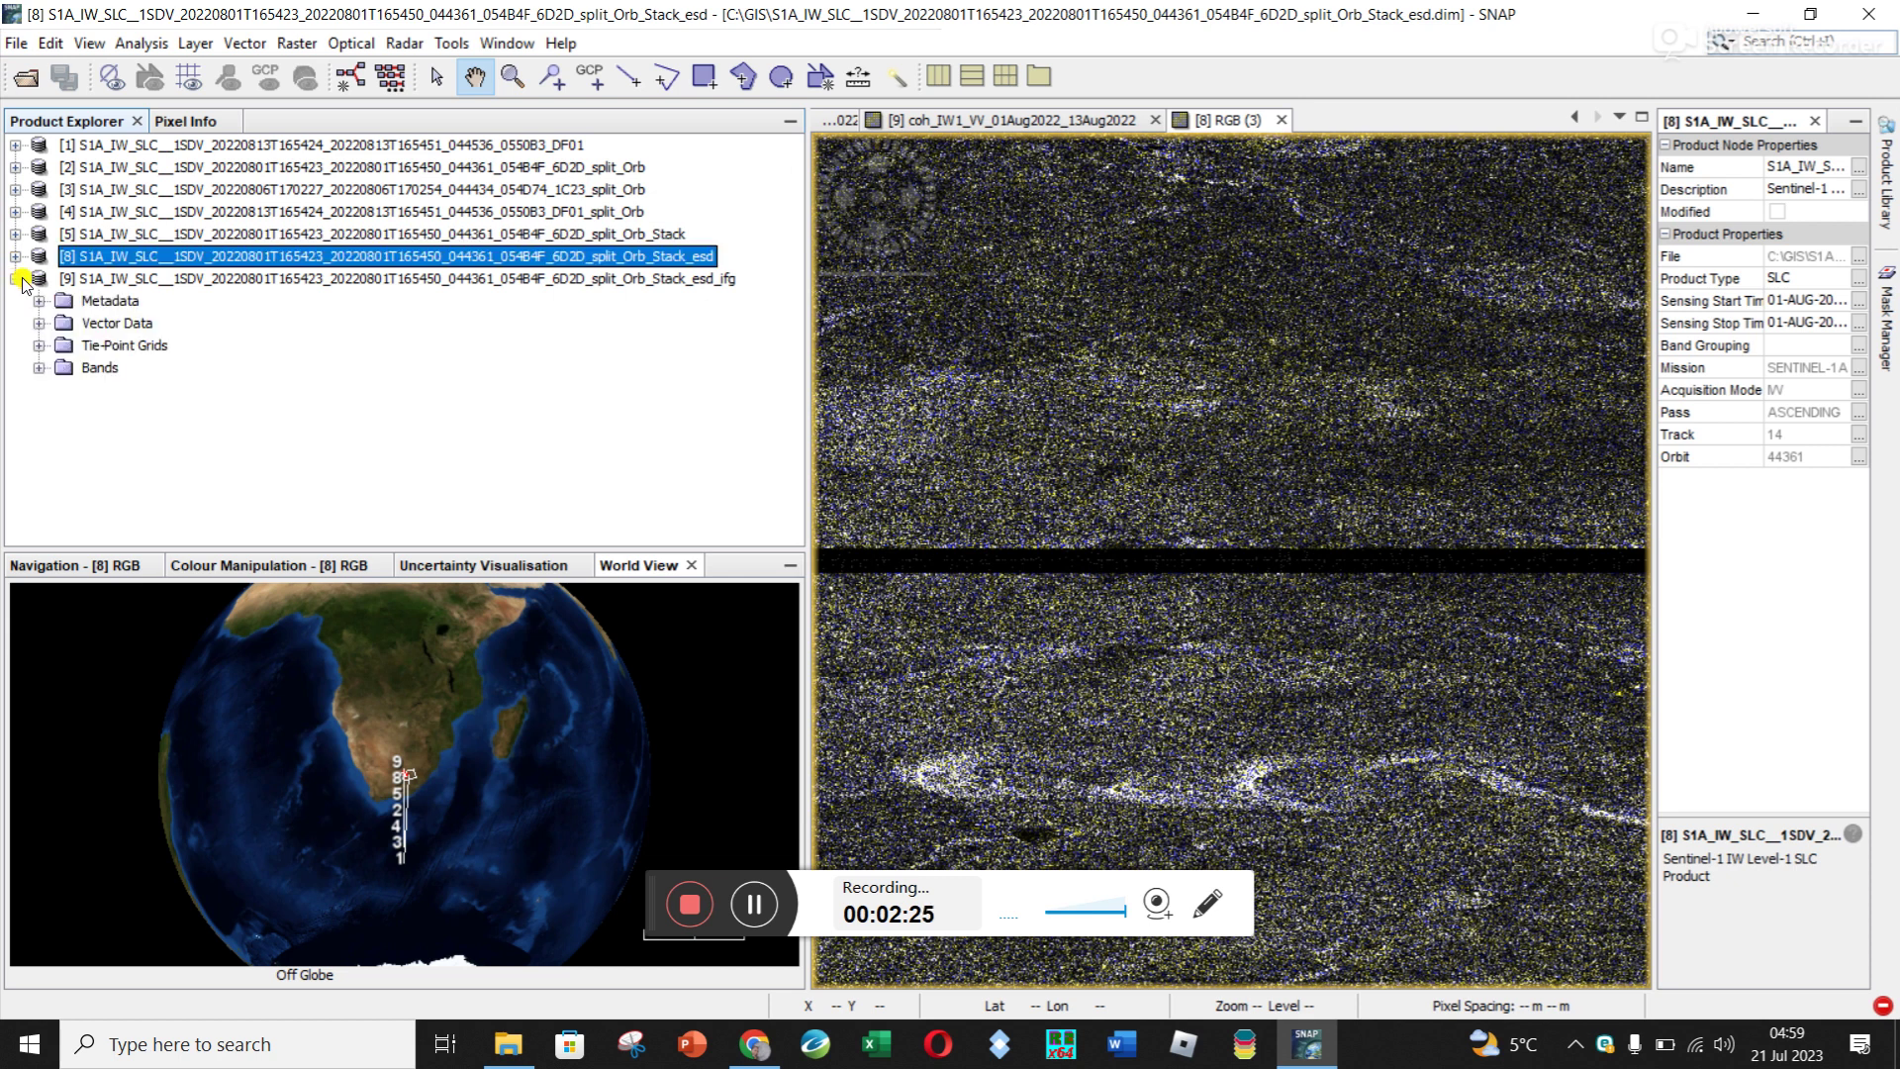
{"action": "left_click", "coordinate": [39, 368]}
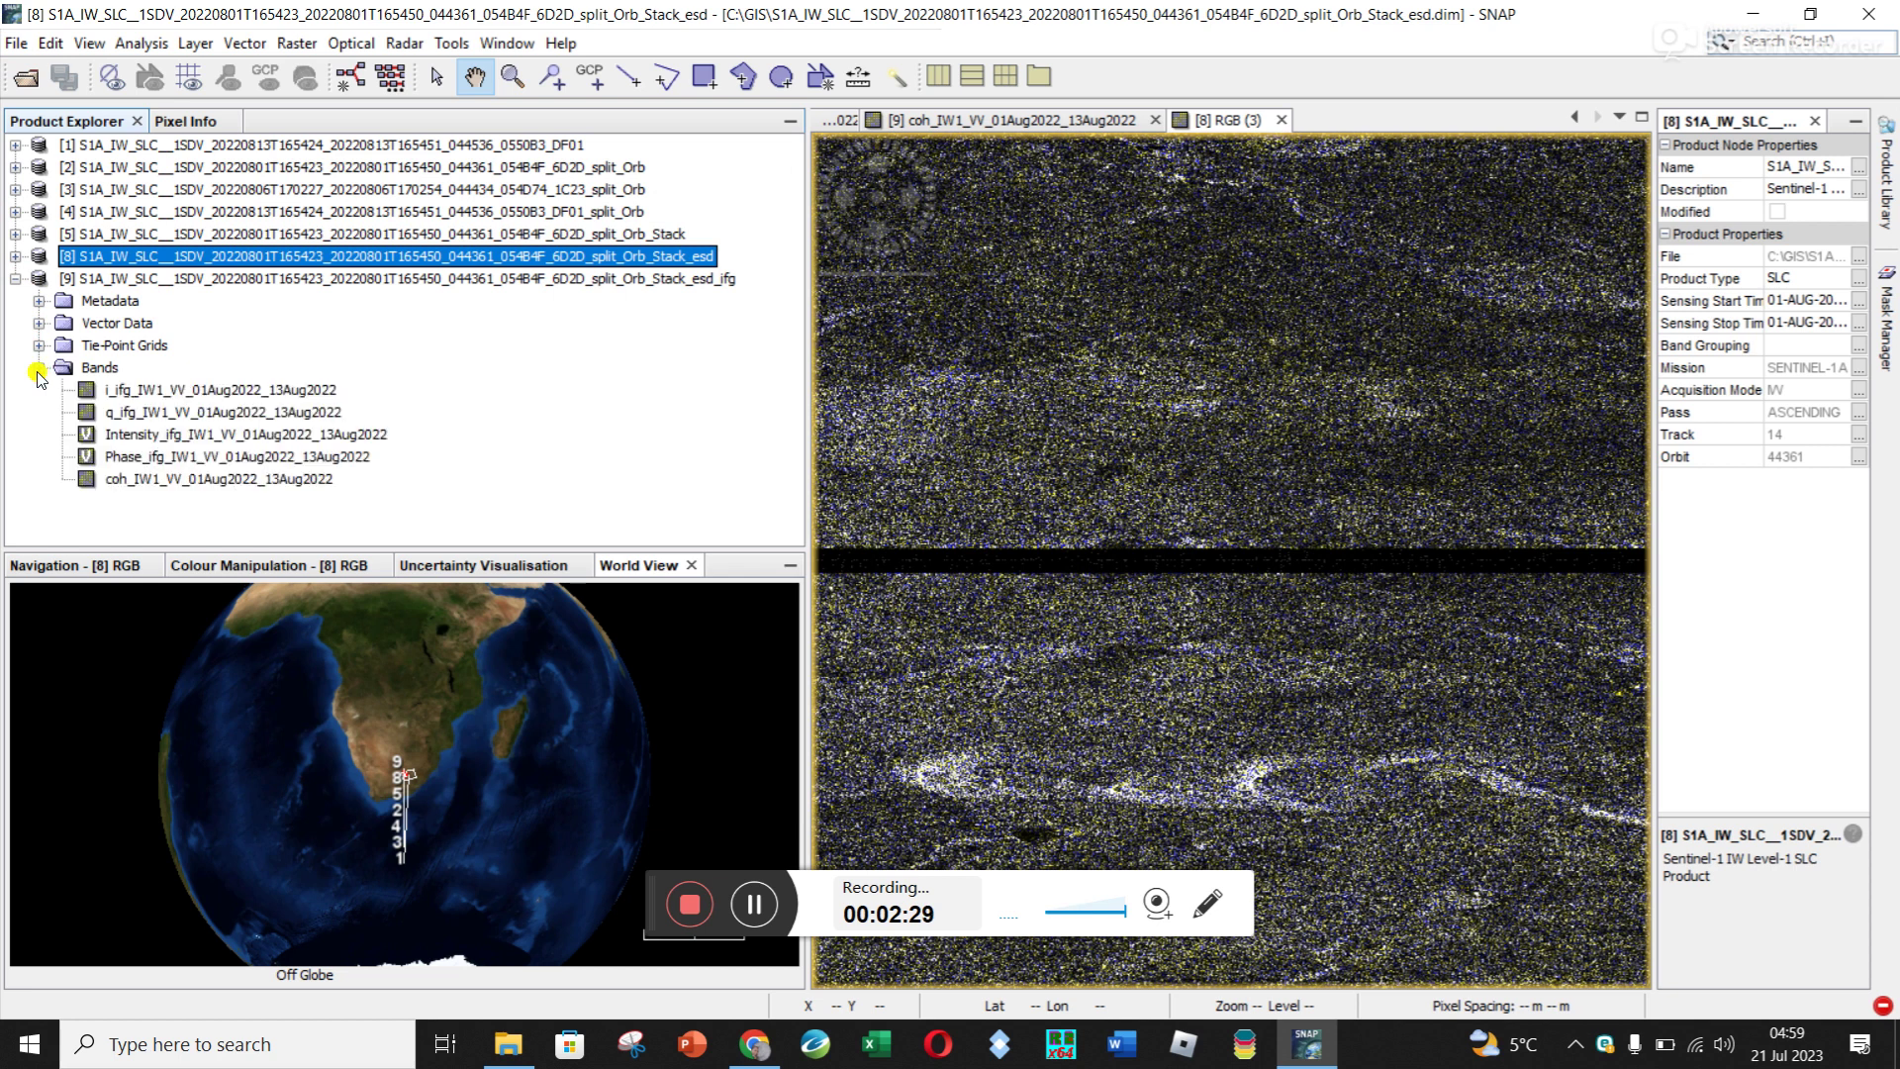
{"action": "left_click", "coordinate": [163, 458]}
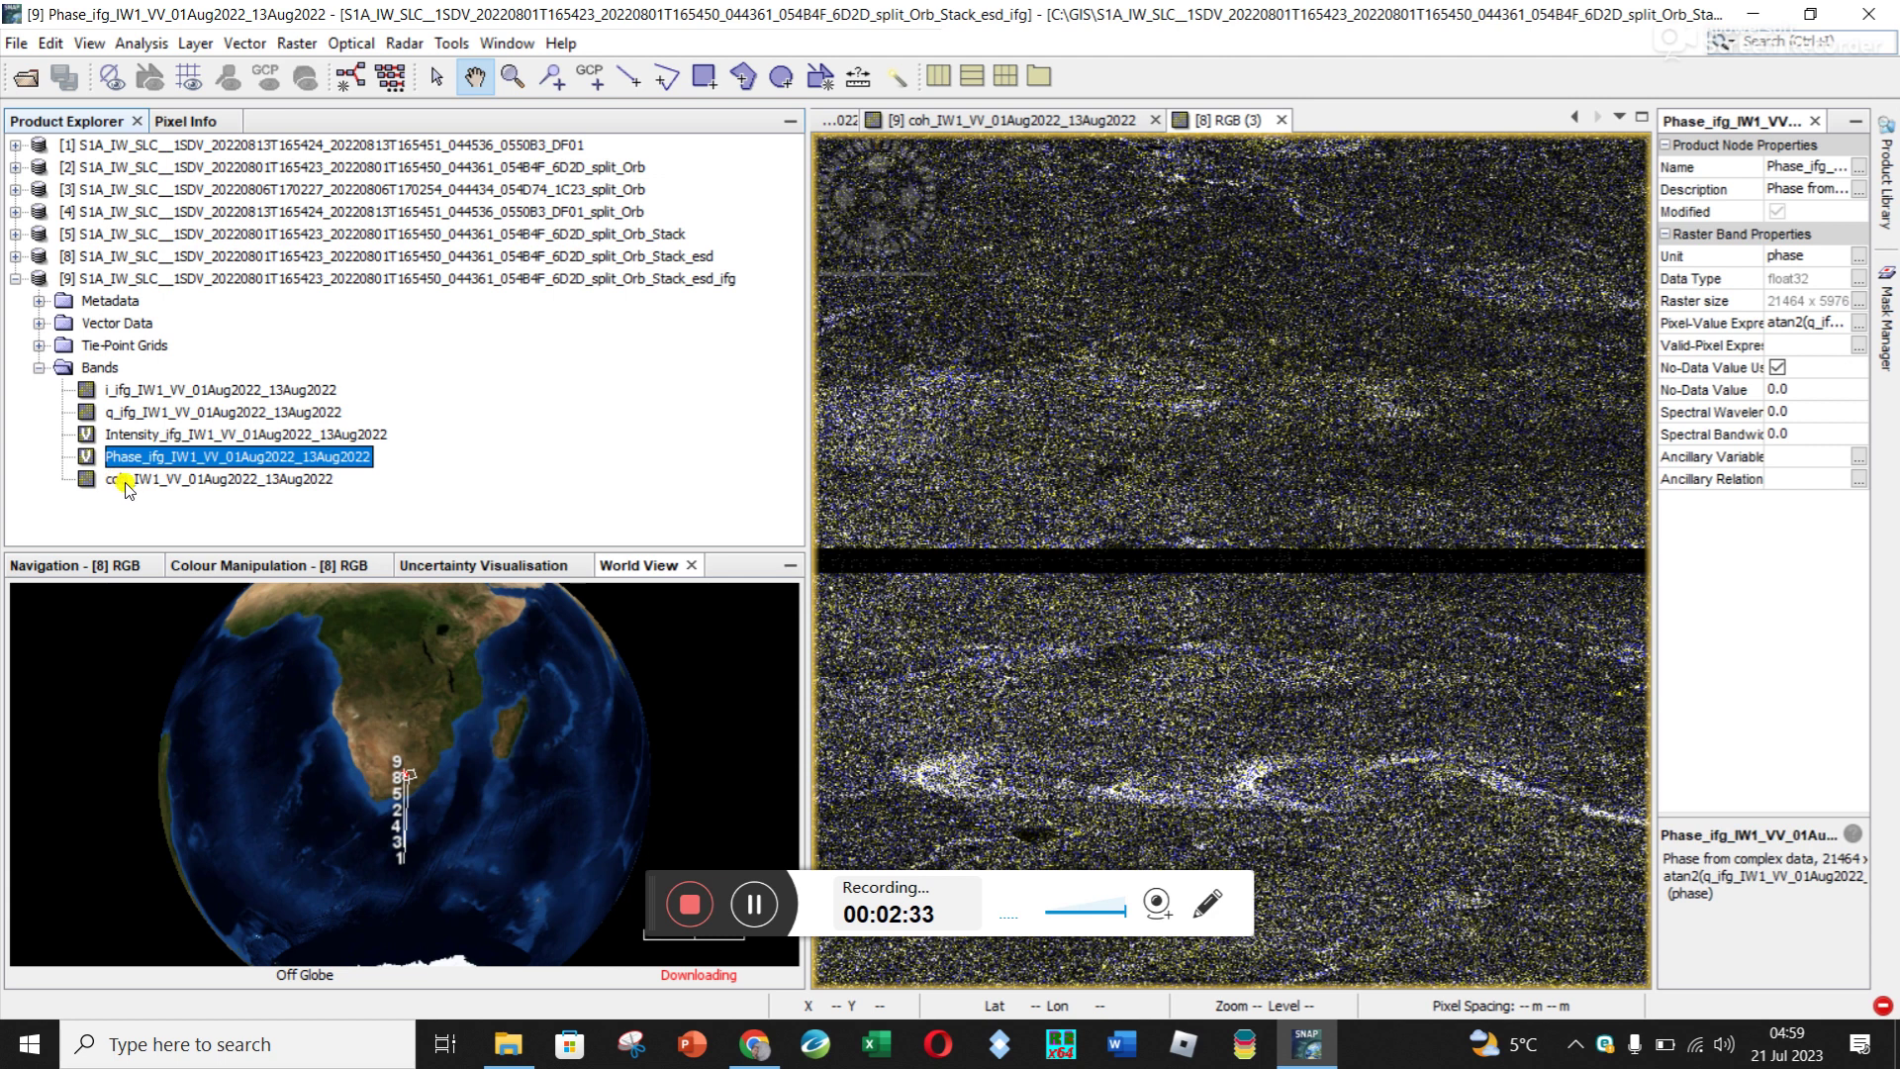
Open Phase_ifg and coh_IW1_VV_01Aug2022_13Aug2022 in image views, then pan the coherence image.
{"action": "double_click", "coordinate": [205, 461]}
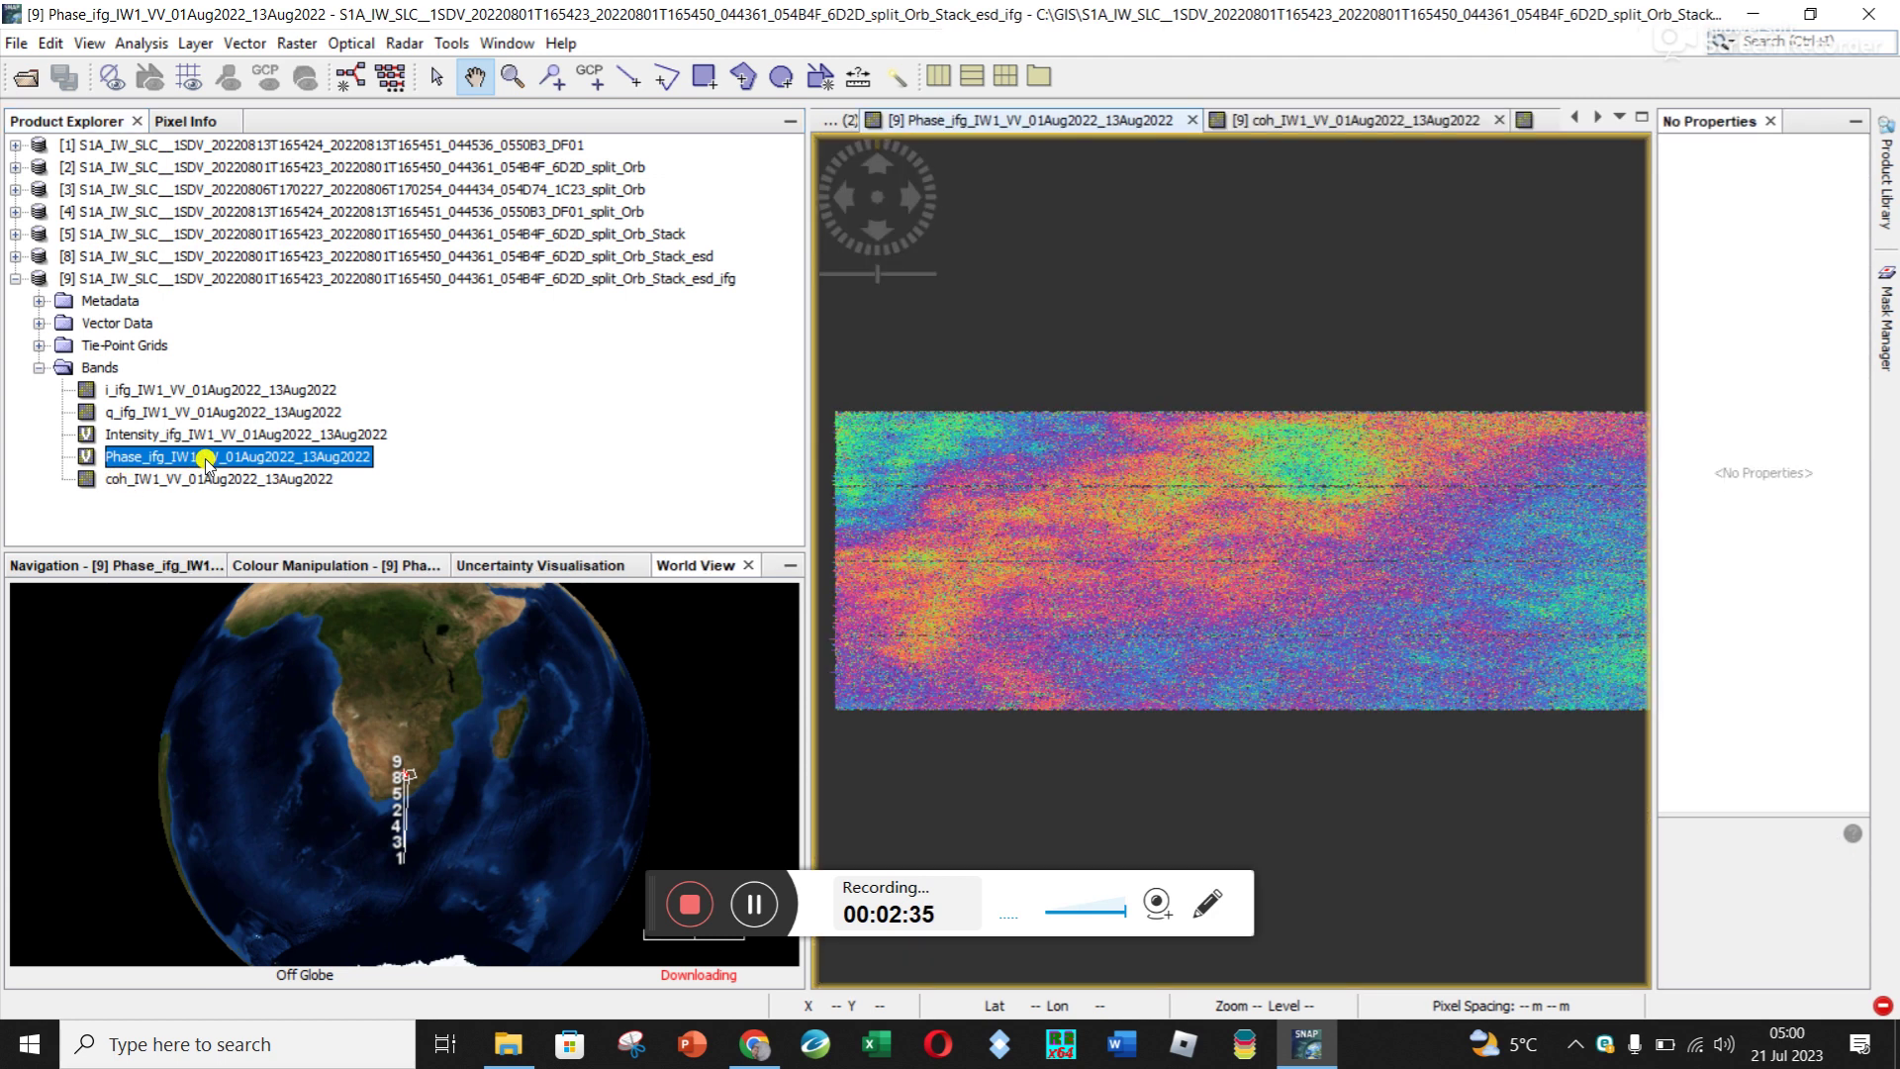
{"action": "double_click", "coordinate": [116, 481]}
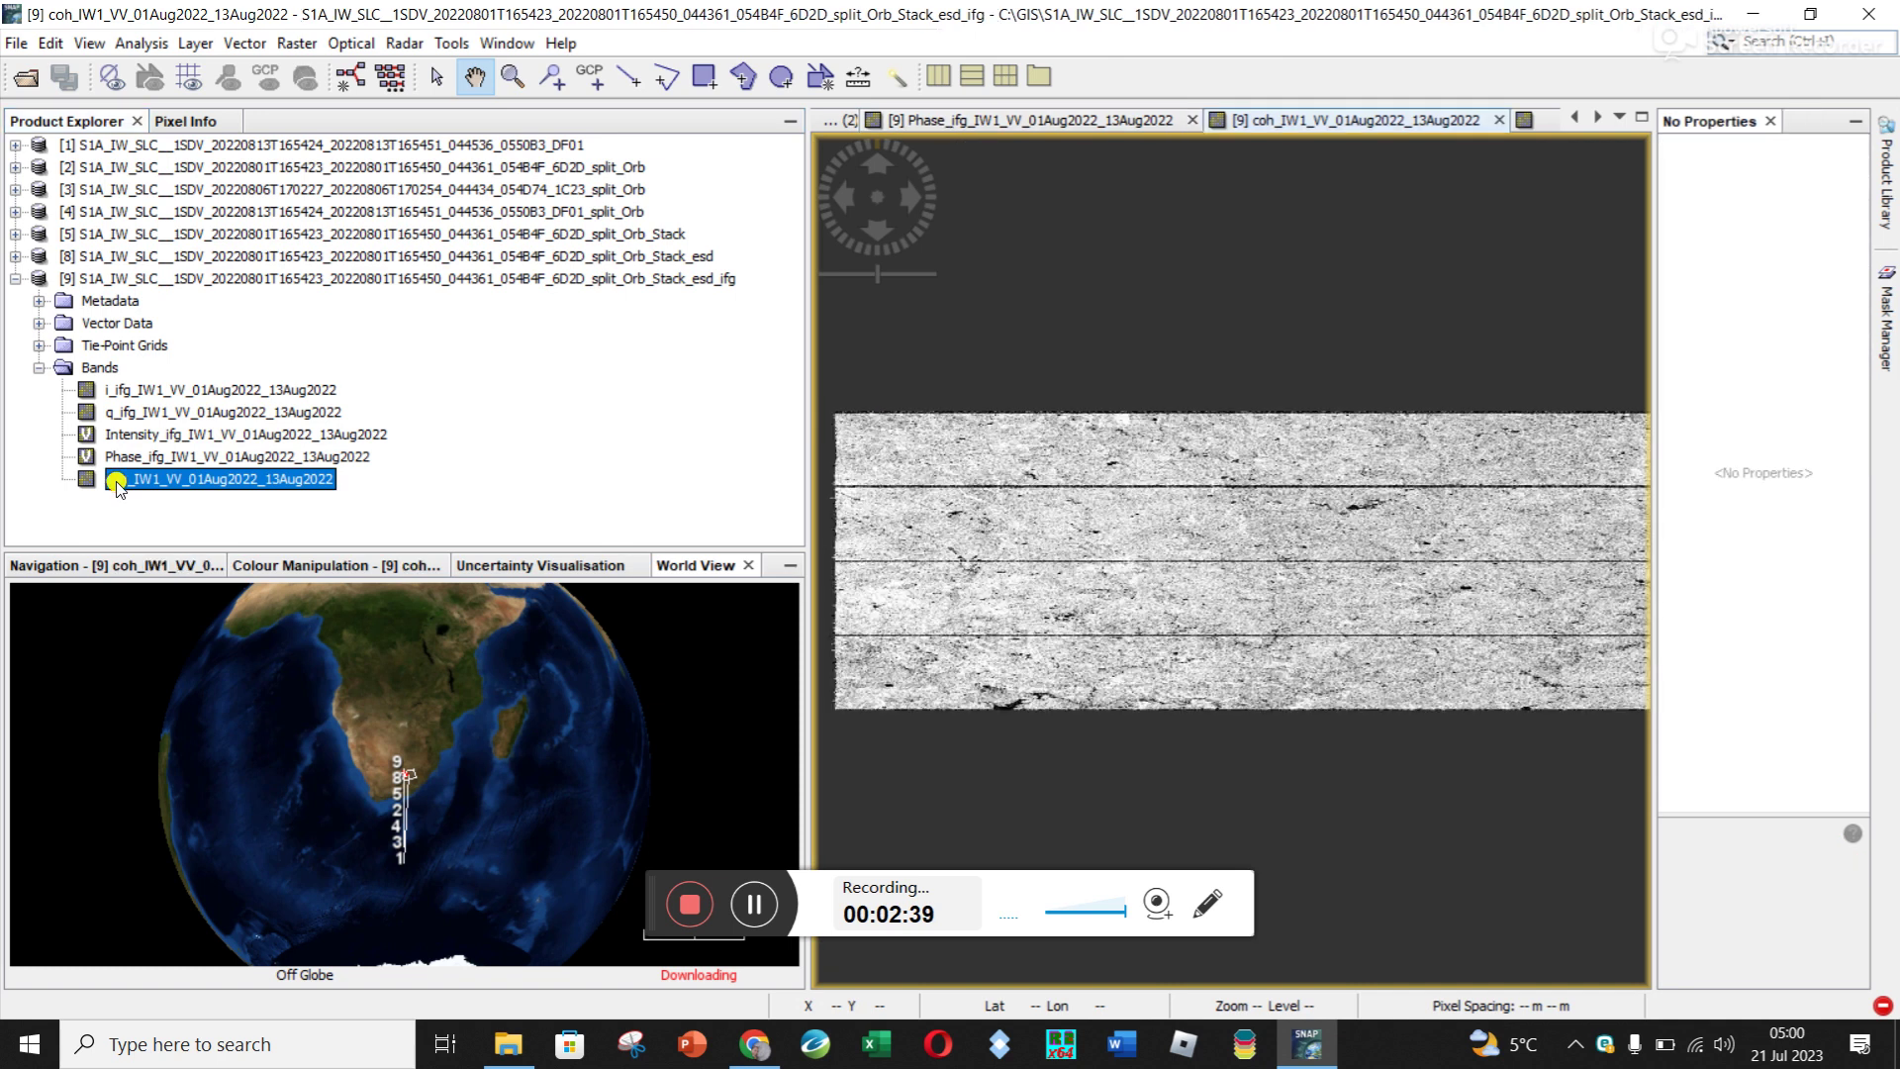
{"action": "left_click", "coordinate": [1060, 601]}
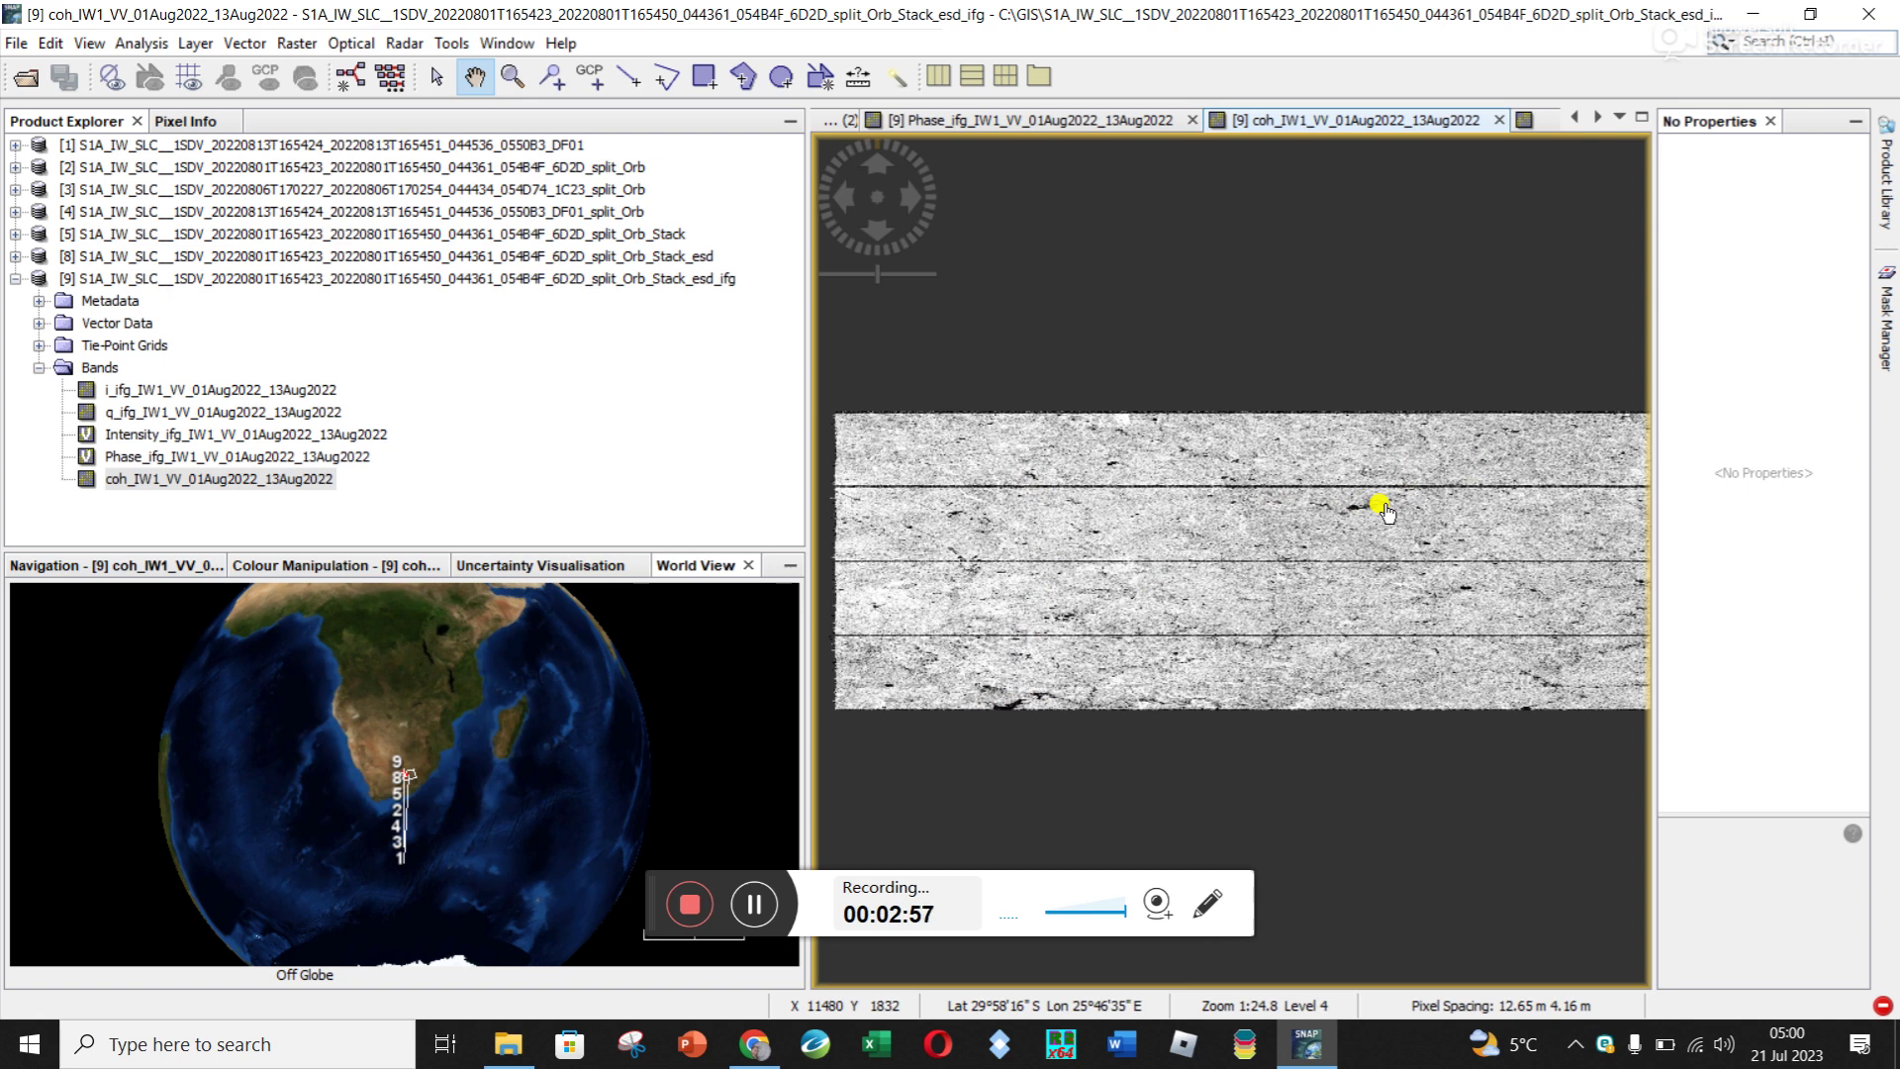
{"action": "left_click_drag", "start_coordinate": [1383, 509], "coordinate": [1264, 509]}
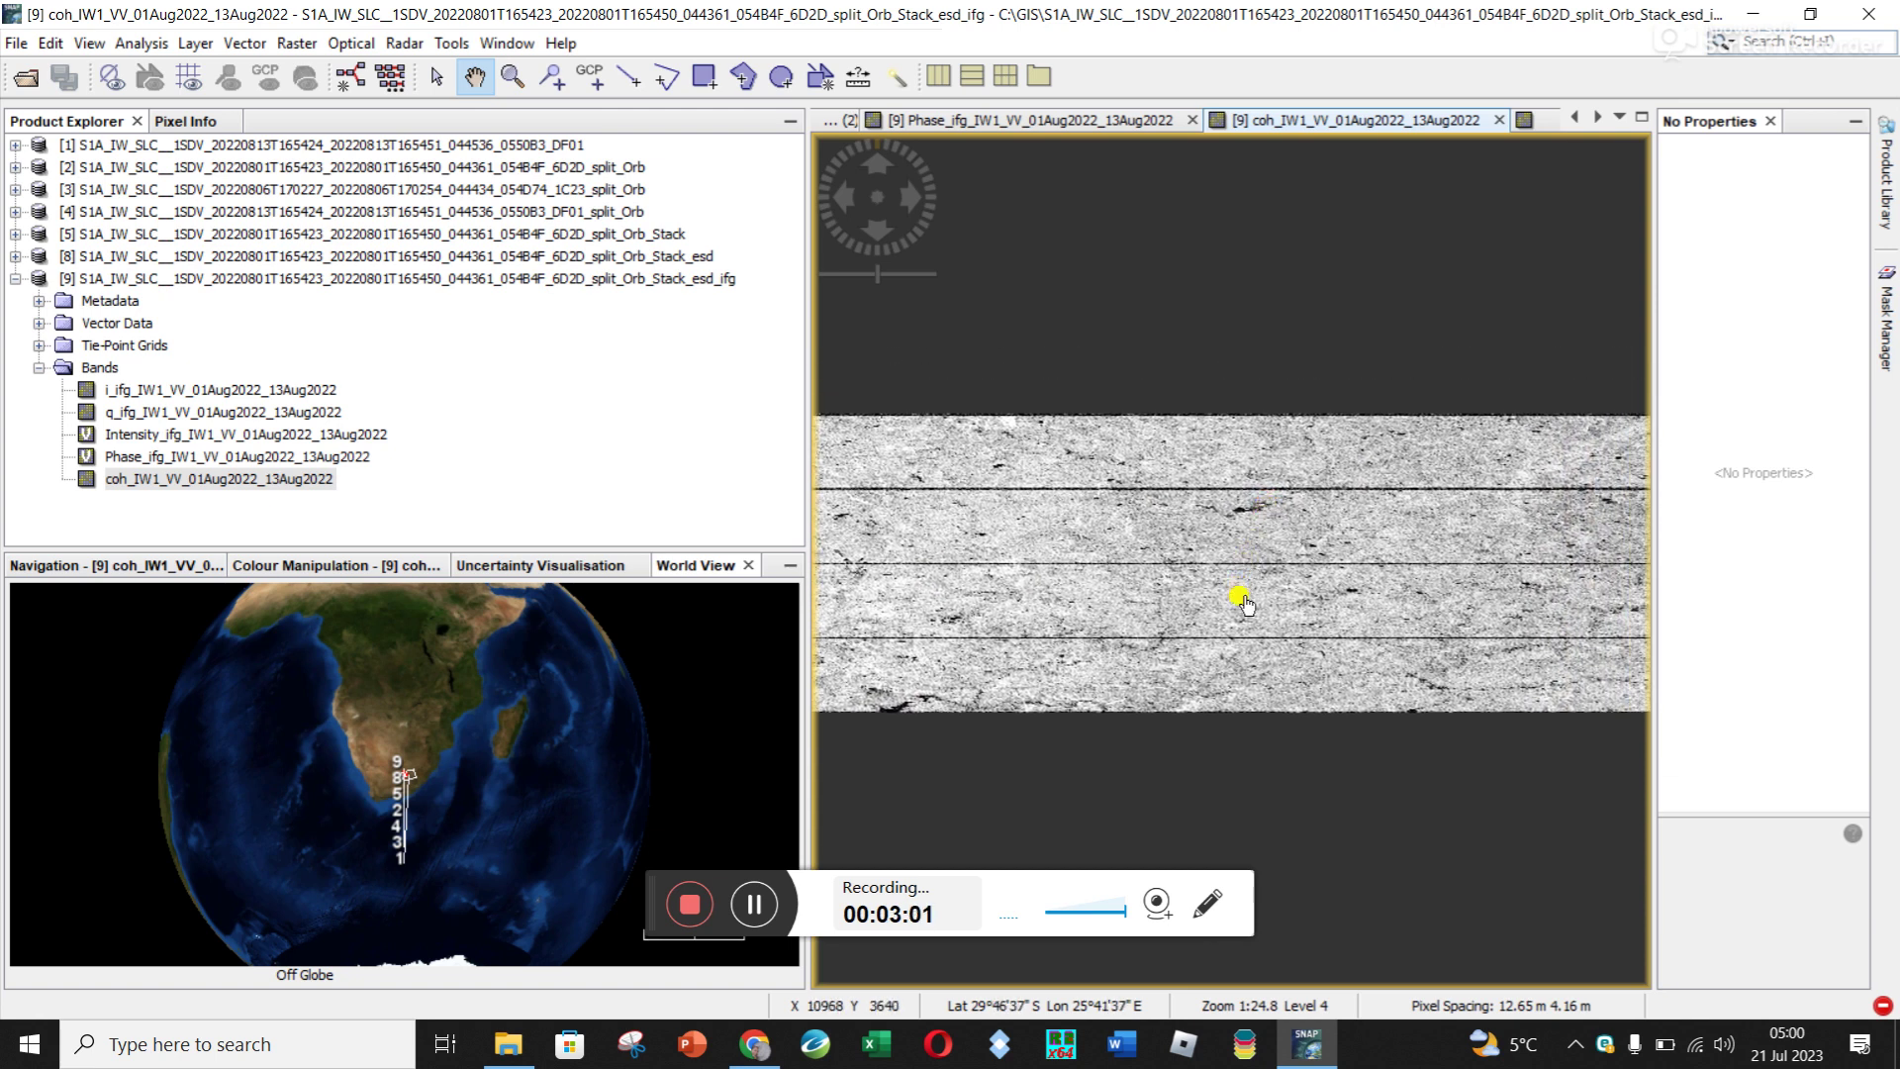
{"action": "left_click_drag", "start_coordinate": [1246, 603], "coordinate": [1354, 573]}
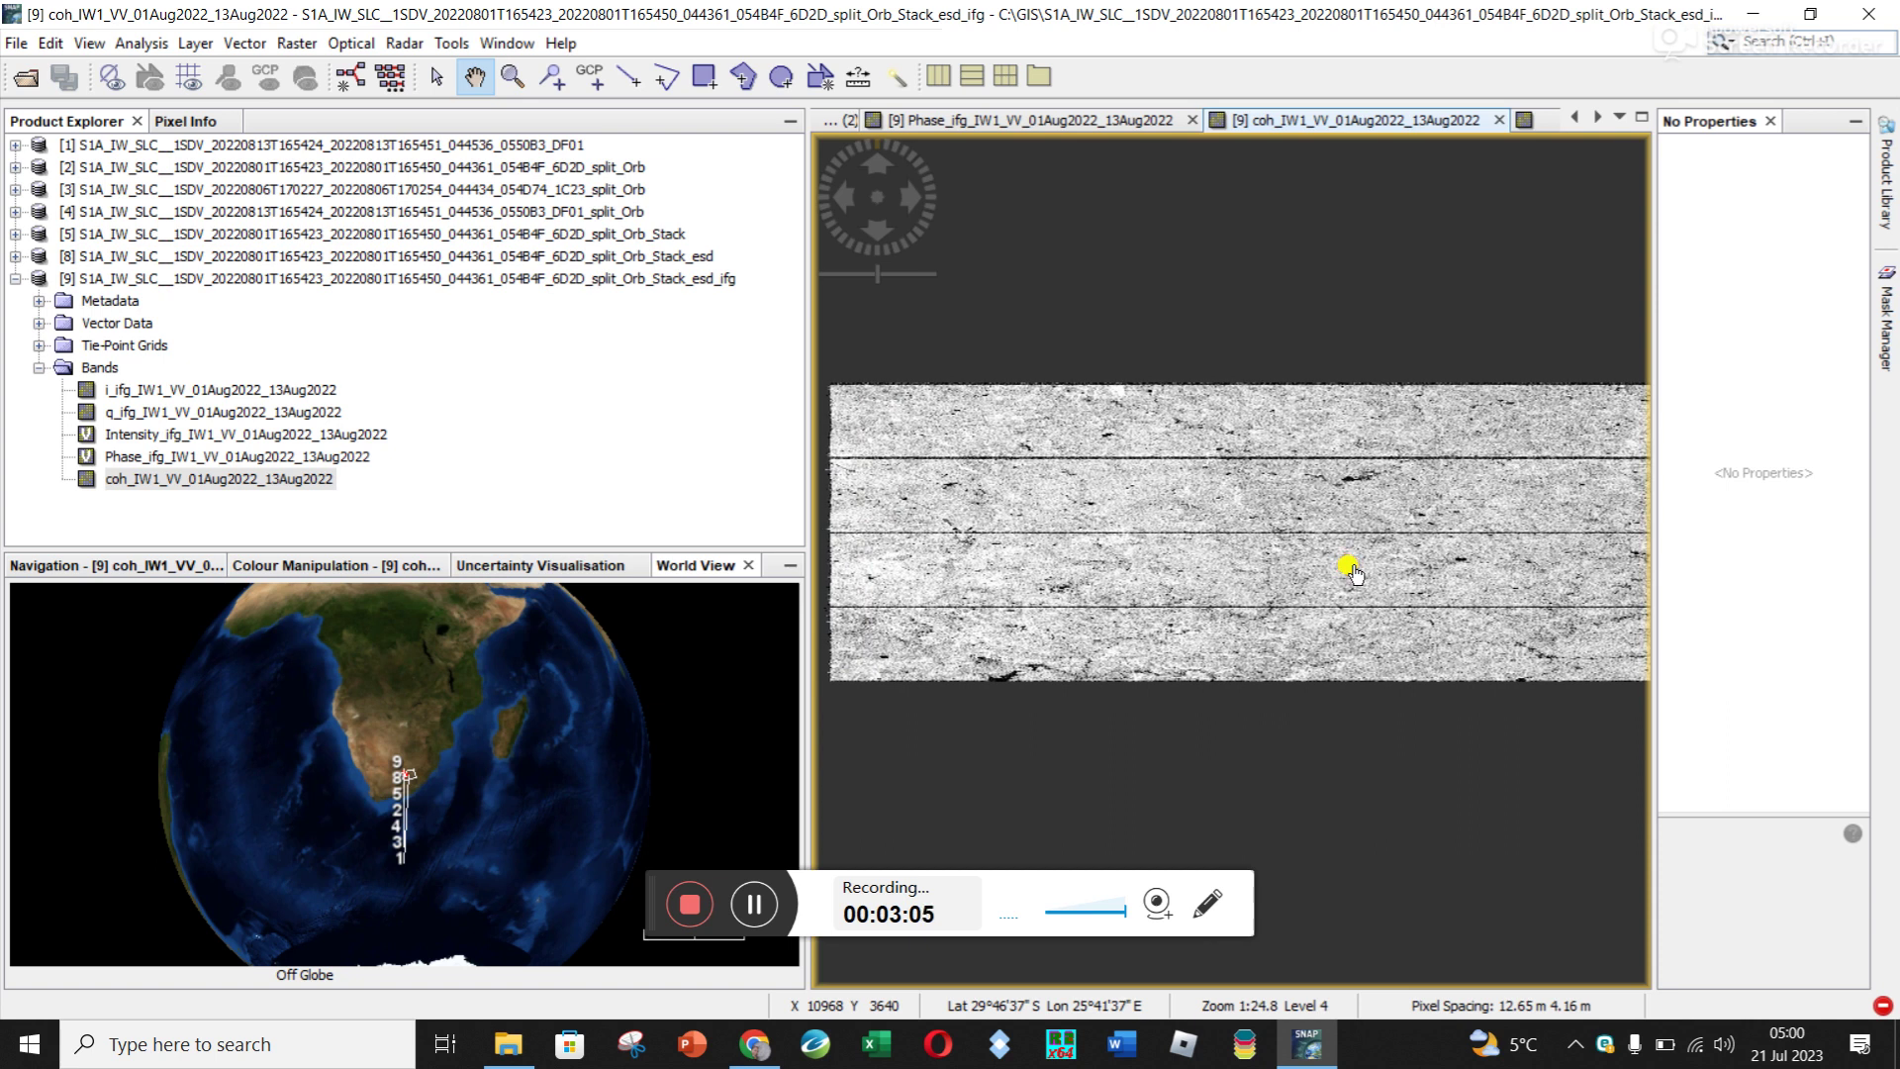